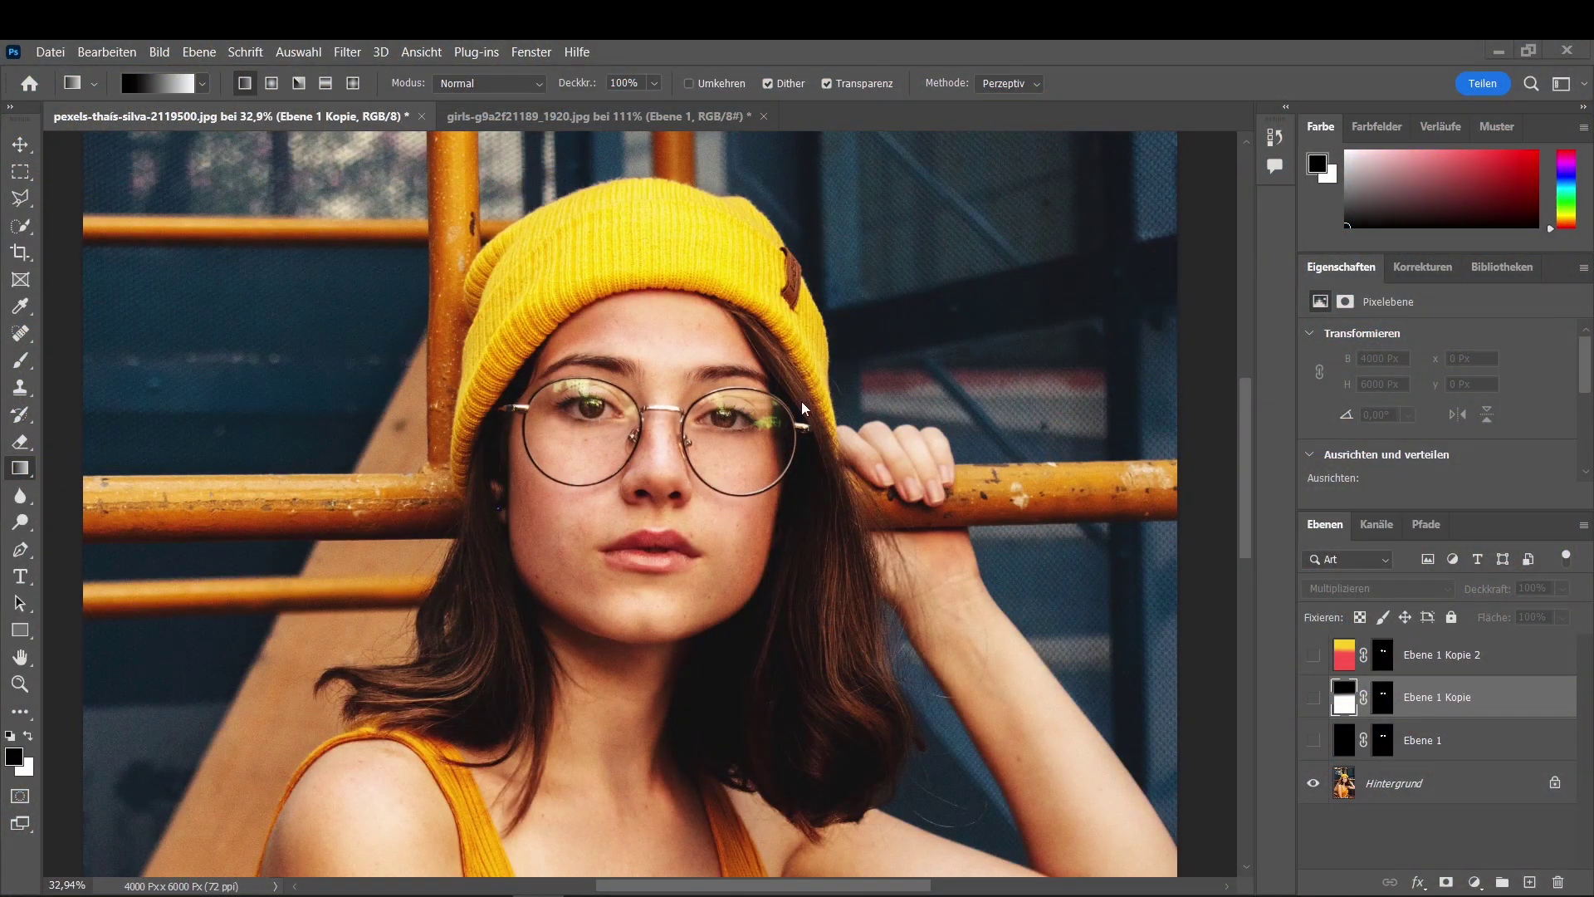
Step: Preview the dark, gradient and coloured lens layers in turn, leaving the coloured version visible
{"action": "left_click", "coordinate": [1314, 740]}
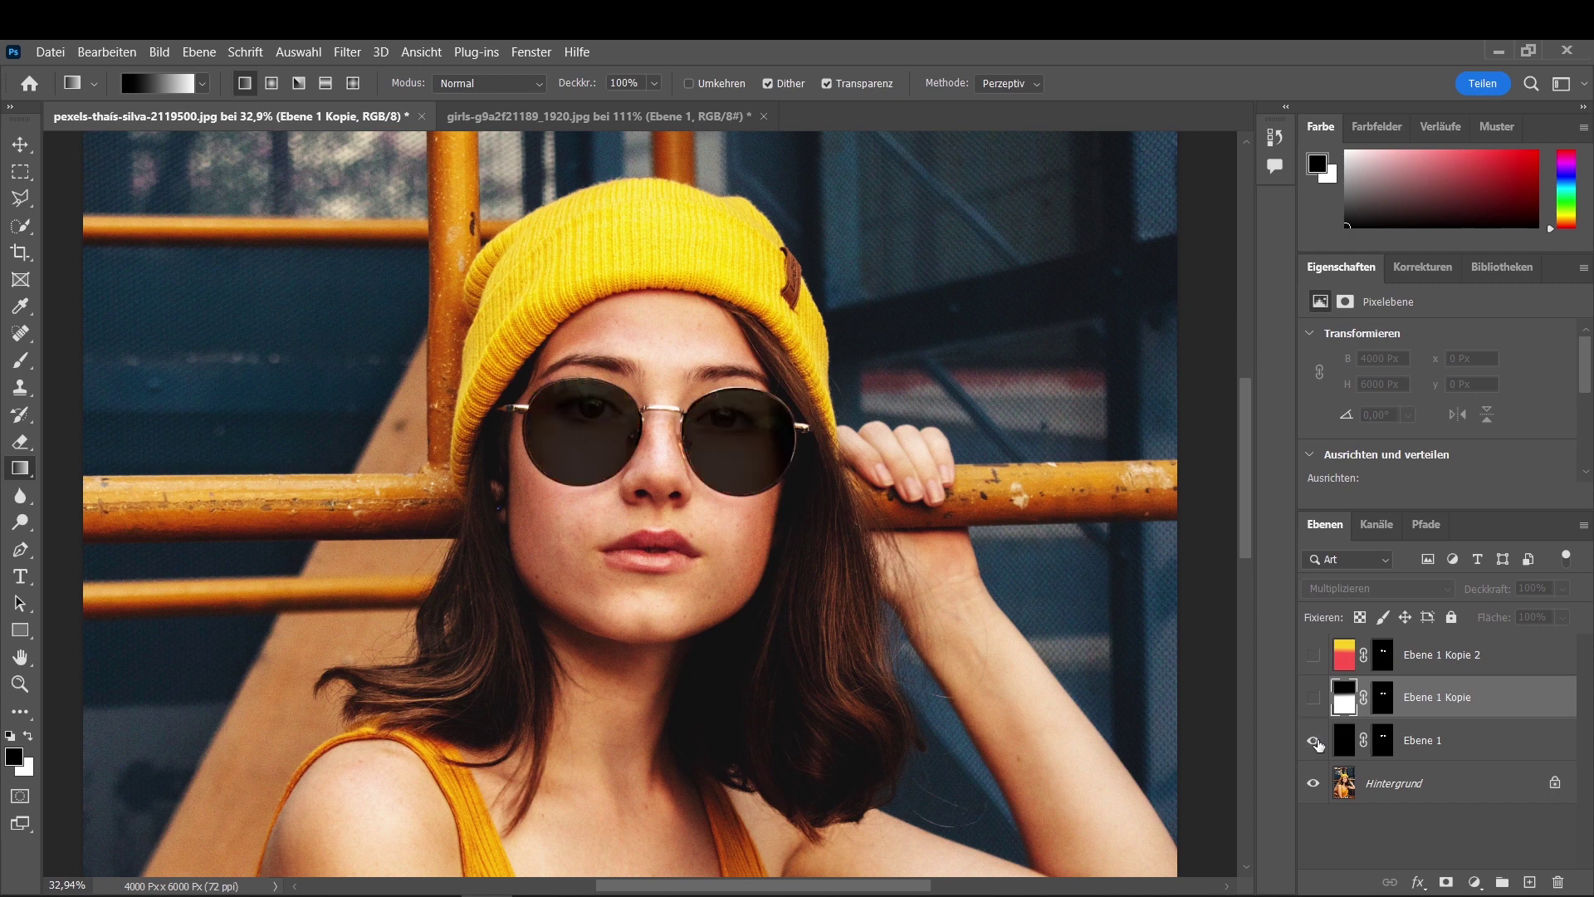
{"action": "left_click", "coordinate": [1317, 741]}
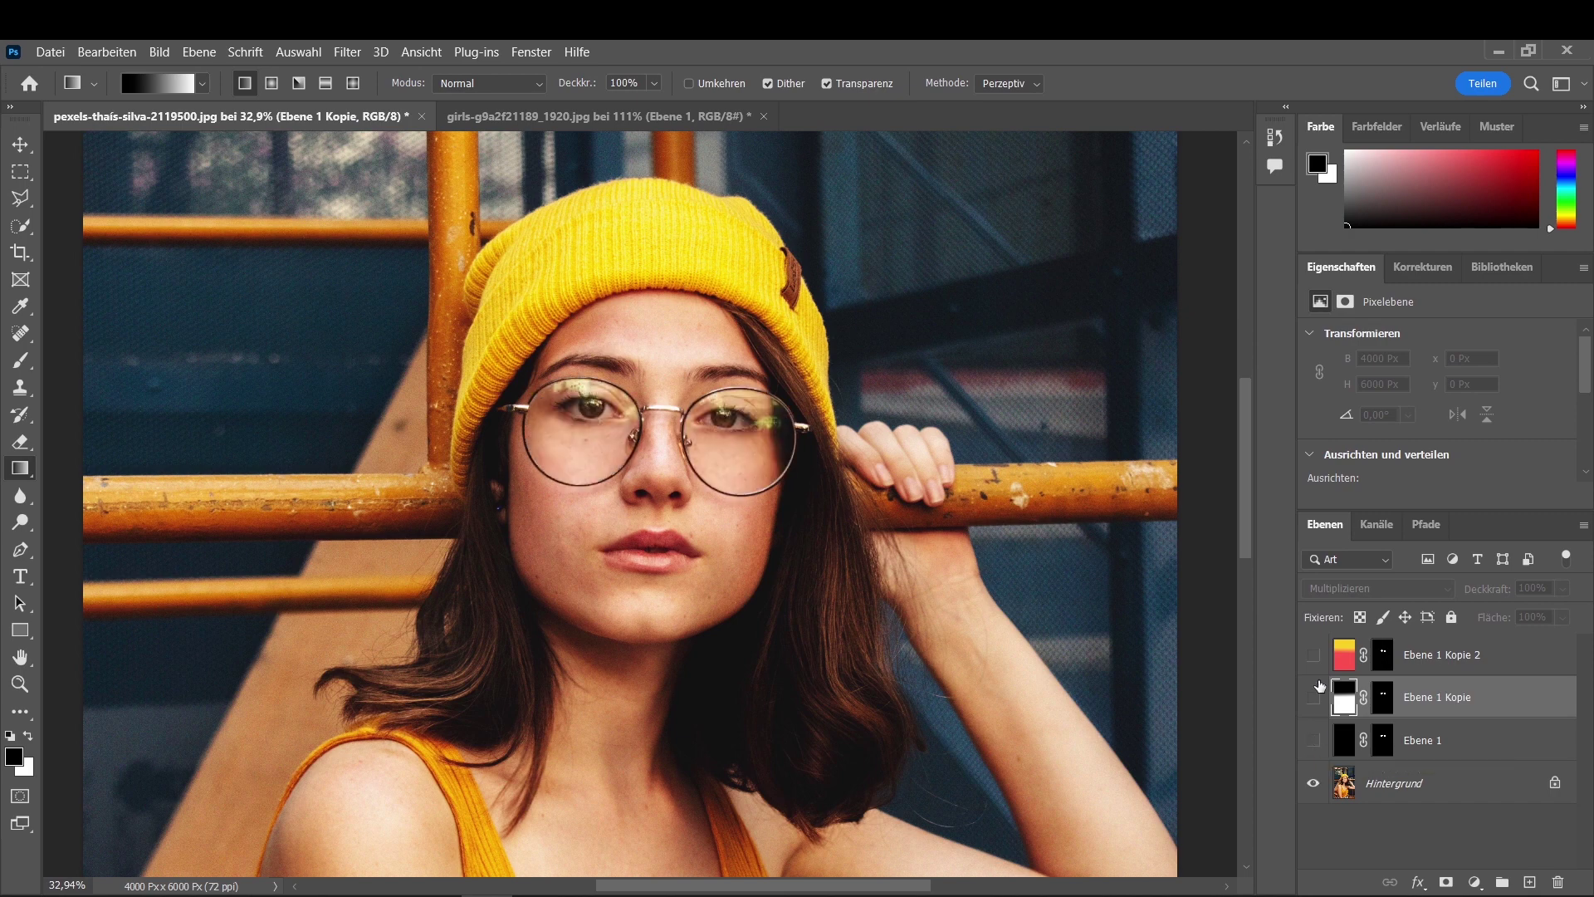
{"action": "left_click", "coordinate": [1313, 698]}
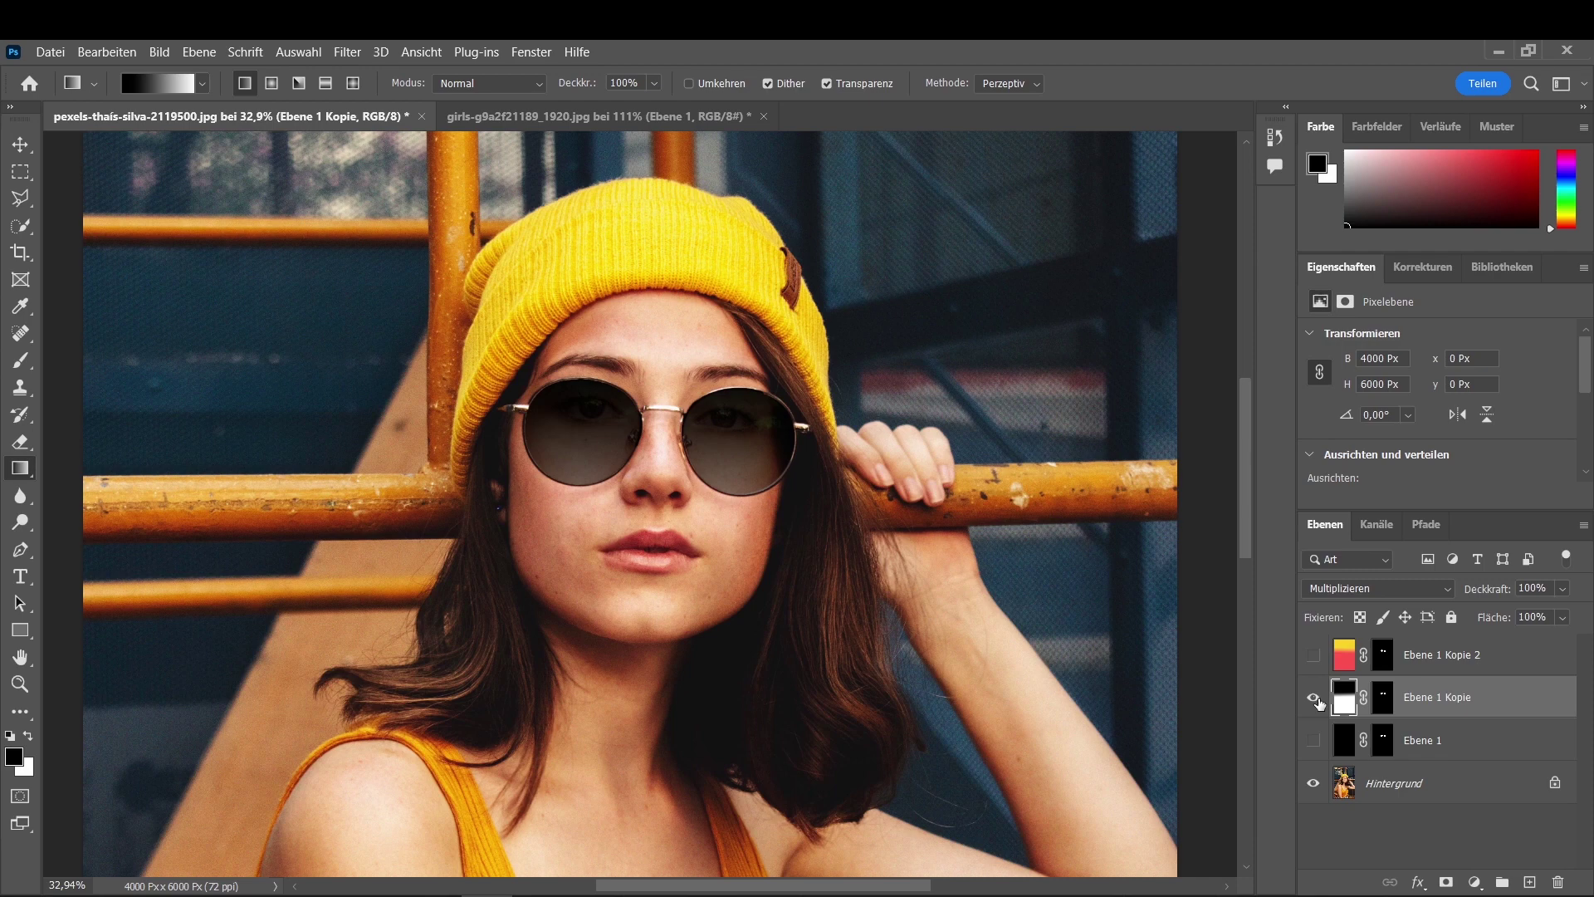
{"action": "left_click", "coordinate": [1313, 699]}
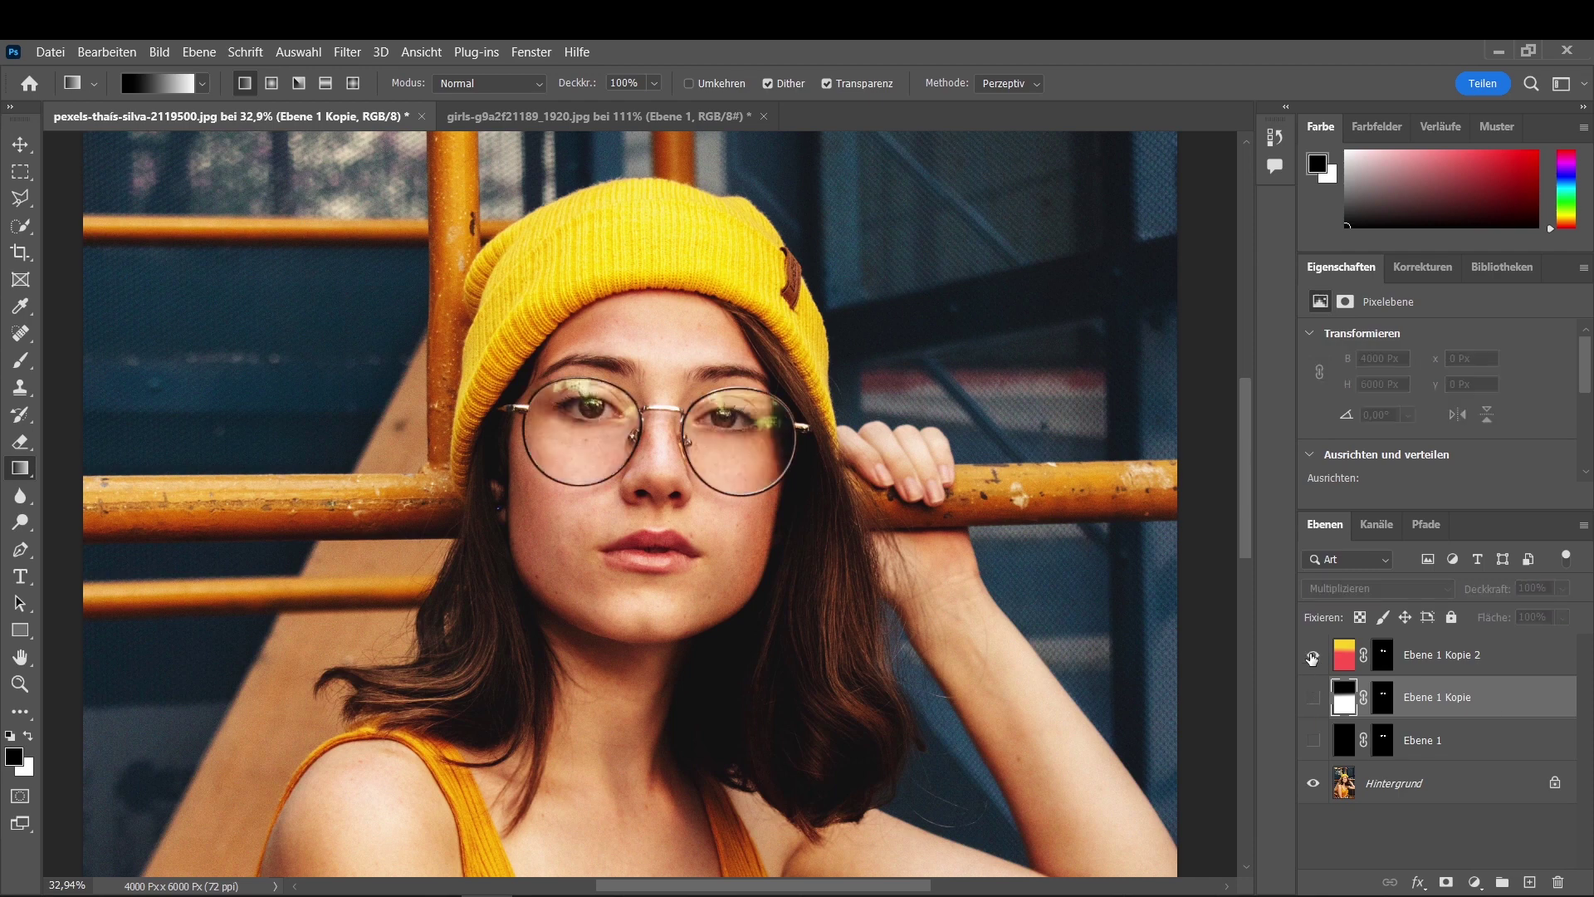
{"action": "left_click", "coordinate": [1312, 658]}
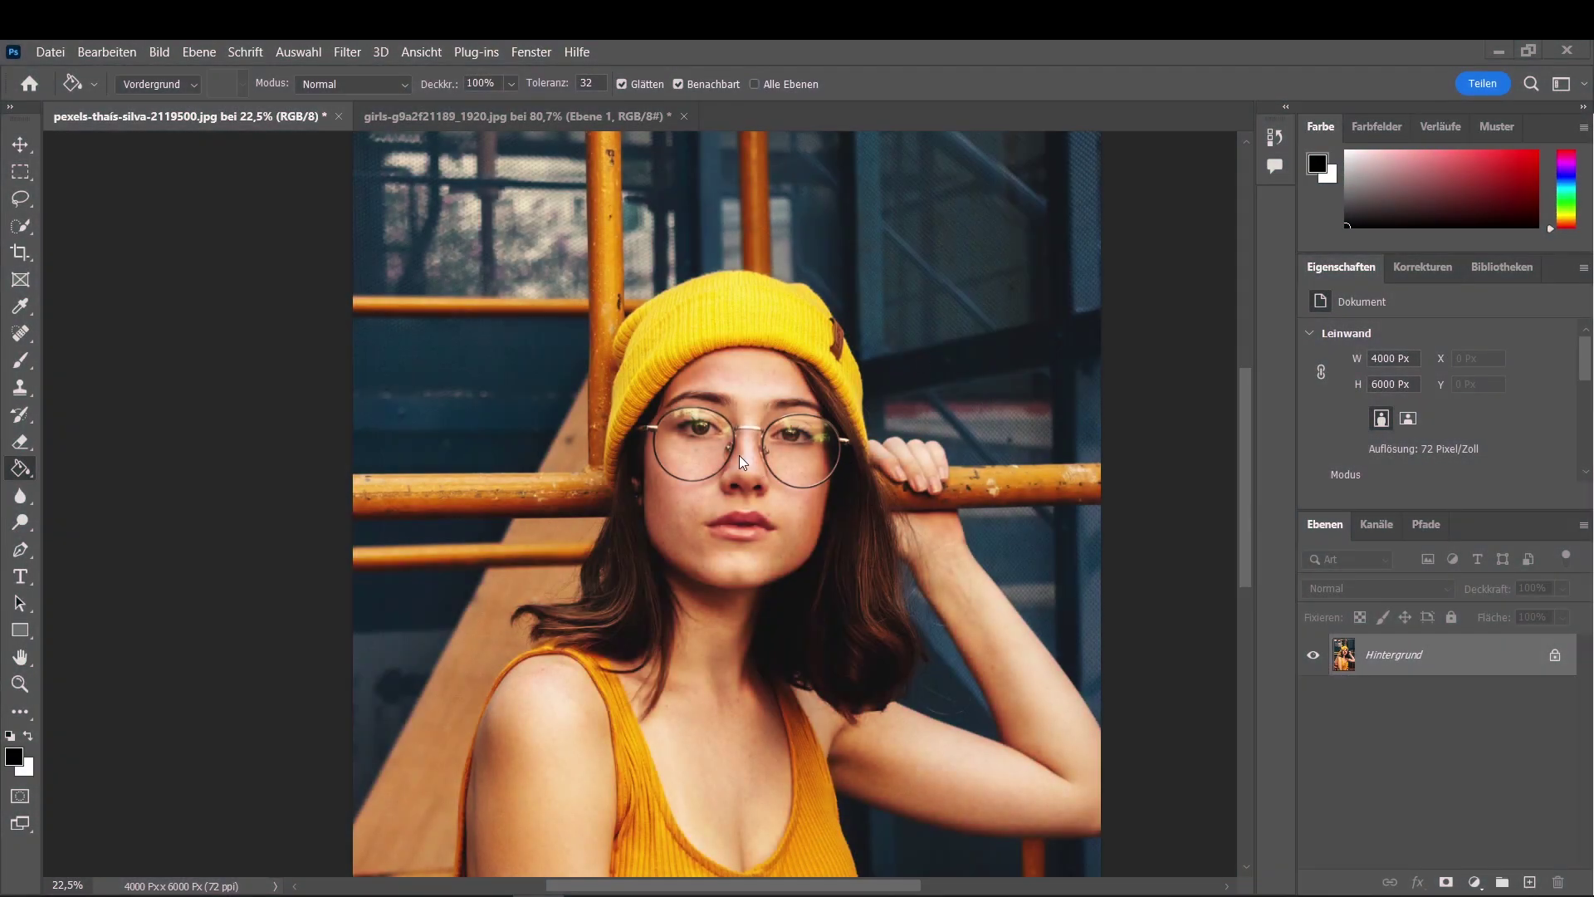
Step: Zoom and pan to a close-up of the glasses, then bring up the Quick Selection Tool
{"action": "scroll", "coordinate": [726, 421], "scroll_direction": "up", "scroll_amount": 3}
{"action": "scroll", "coordinate": [725, 420], "scroll_direction": "up", "scroll_amount": 3}
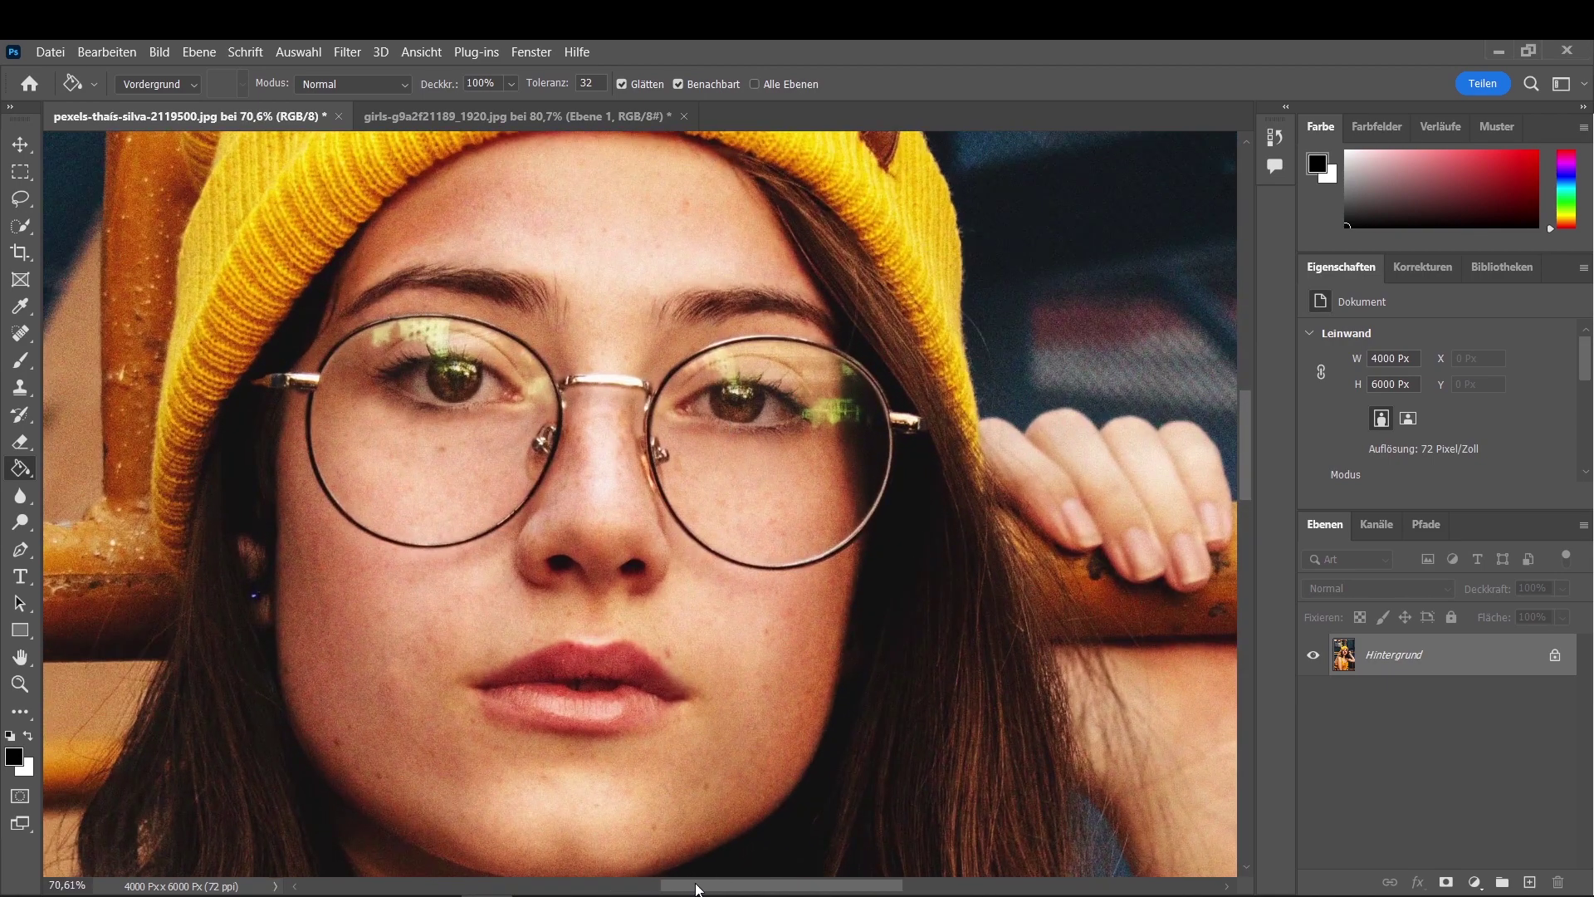
{"action": "left_click_drag", "start_coordinate": [695, 887], "coordinate": [679, 890]}
{"action": "scroll", "coordinate": [843, 548], "scroll_direction": "up", "scroll_amount": 1}
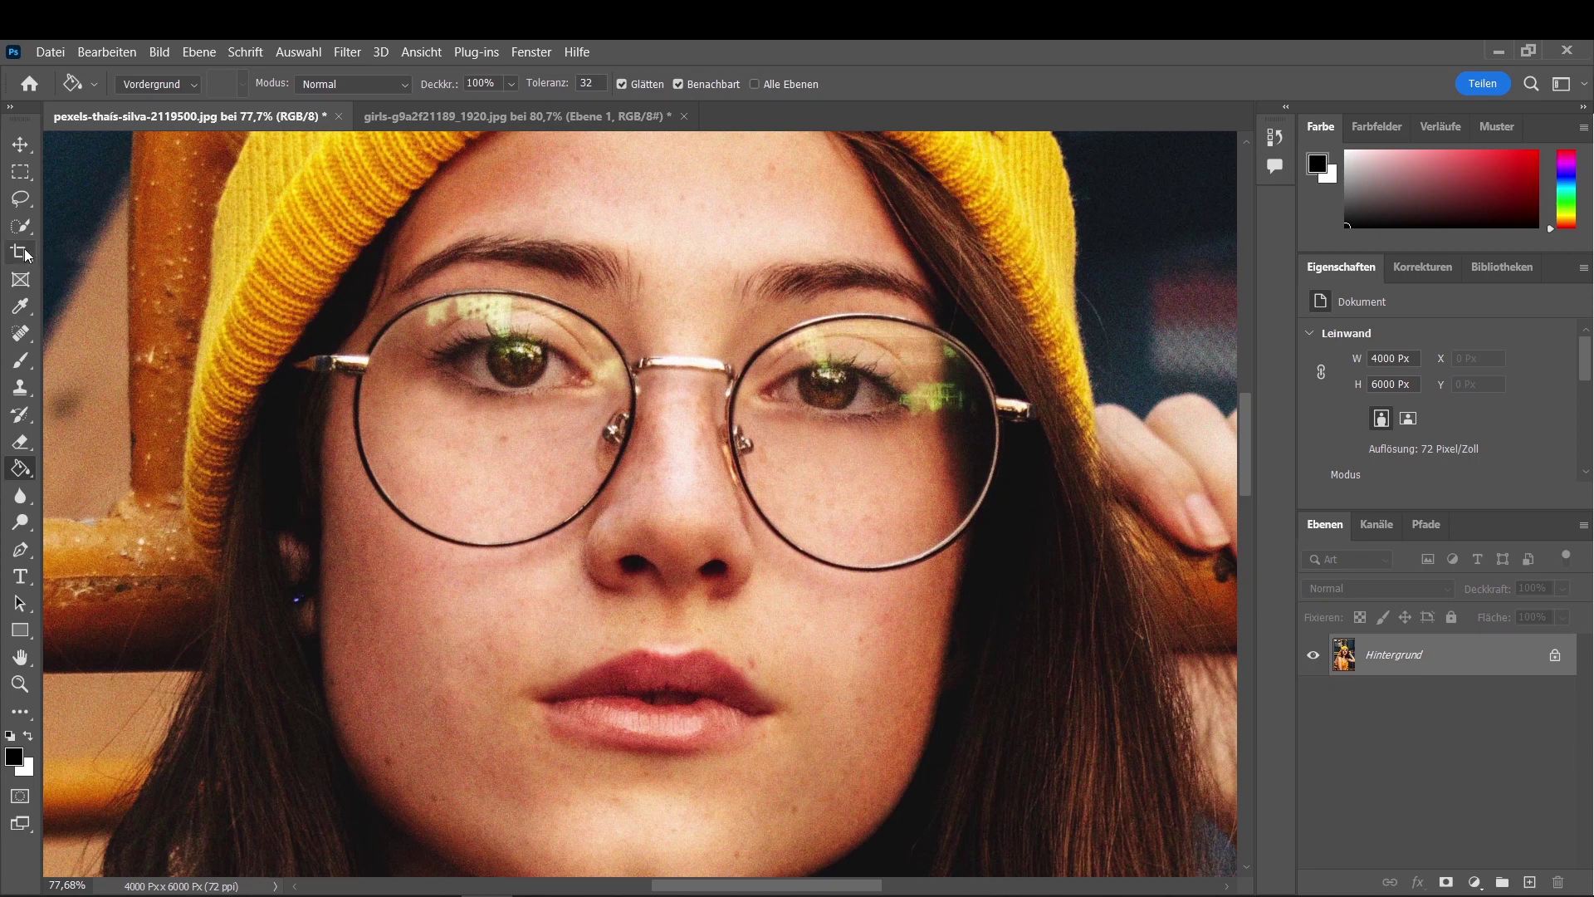
{"action": "left_click", "coordinate": [21, 199]}
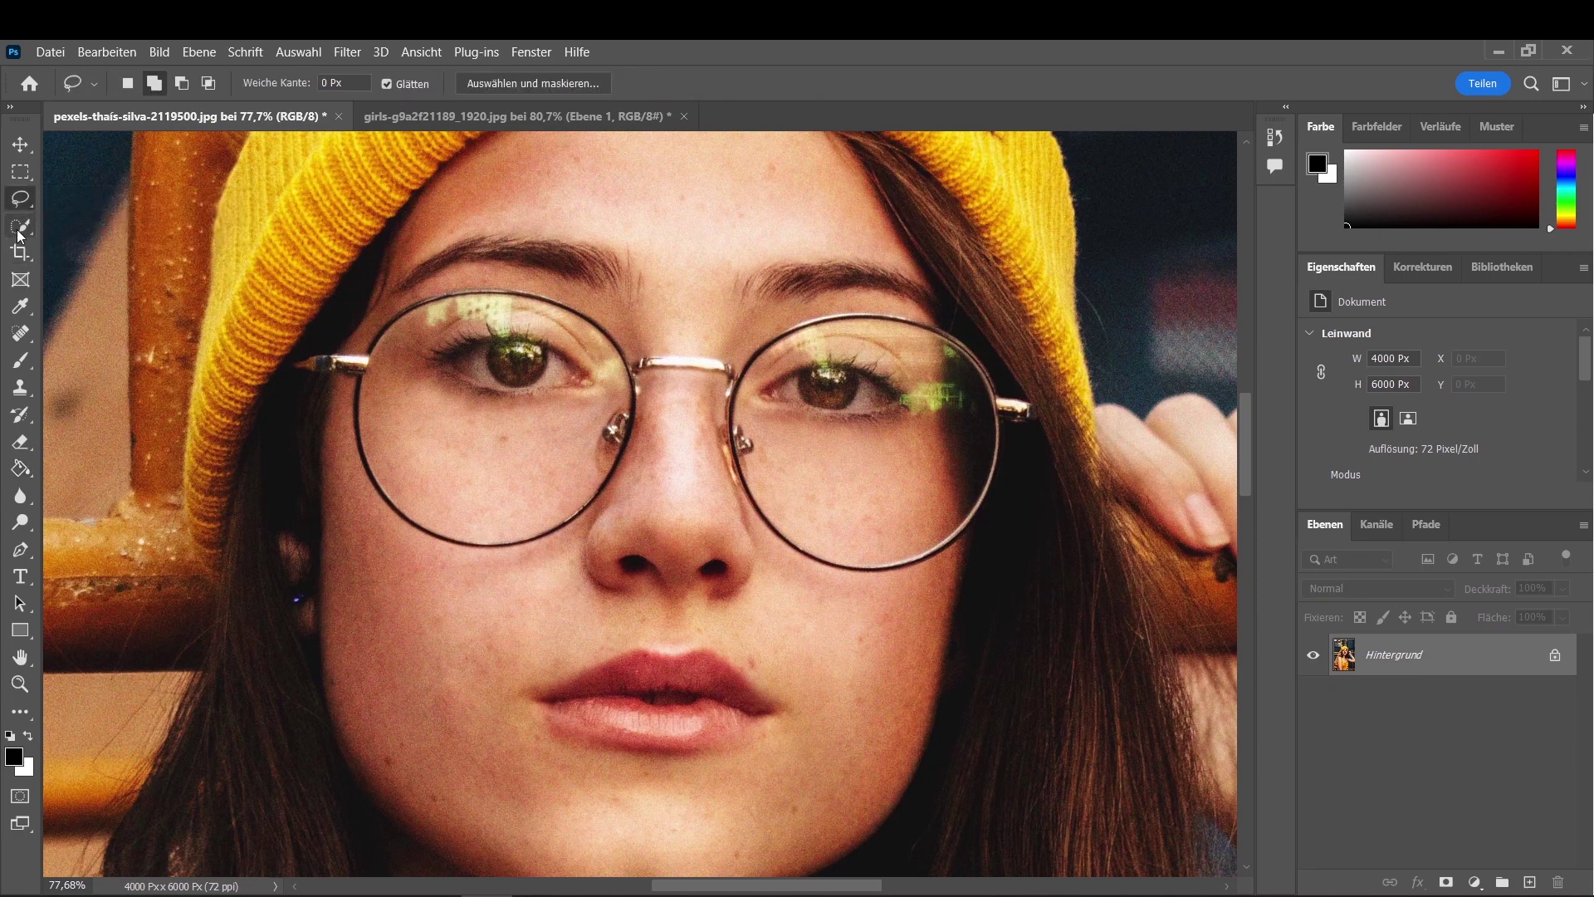
{"action": "left_click", "coordinate": [21, 226]}
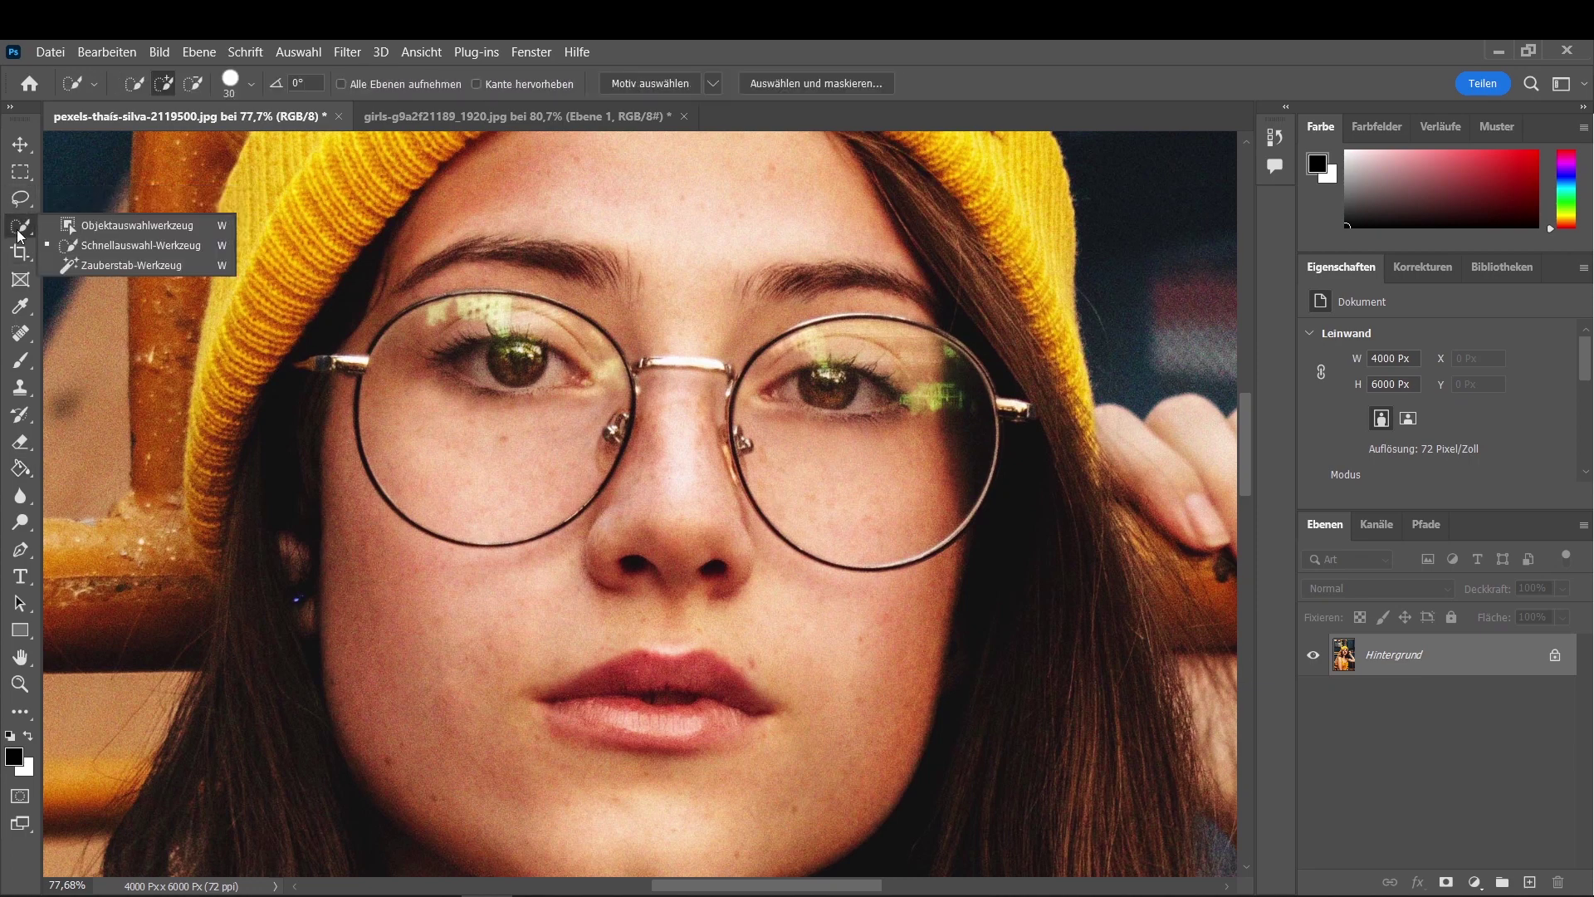
Step: Brush a Quick Selection over the left lens and then the right lens
{"action": "left_click", "coordinate": [111, 251]}
{"action": "mouse_move", "coordinate": [426, 379]}
{"action": "left_mouse_down"}
{"action": "mouse_move", "coordinate": [540, 337]}
{"action": "mouse_move", "coordinate": [470, 519]}
{"action": "left_mouse_up"}
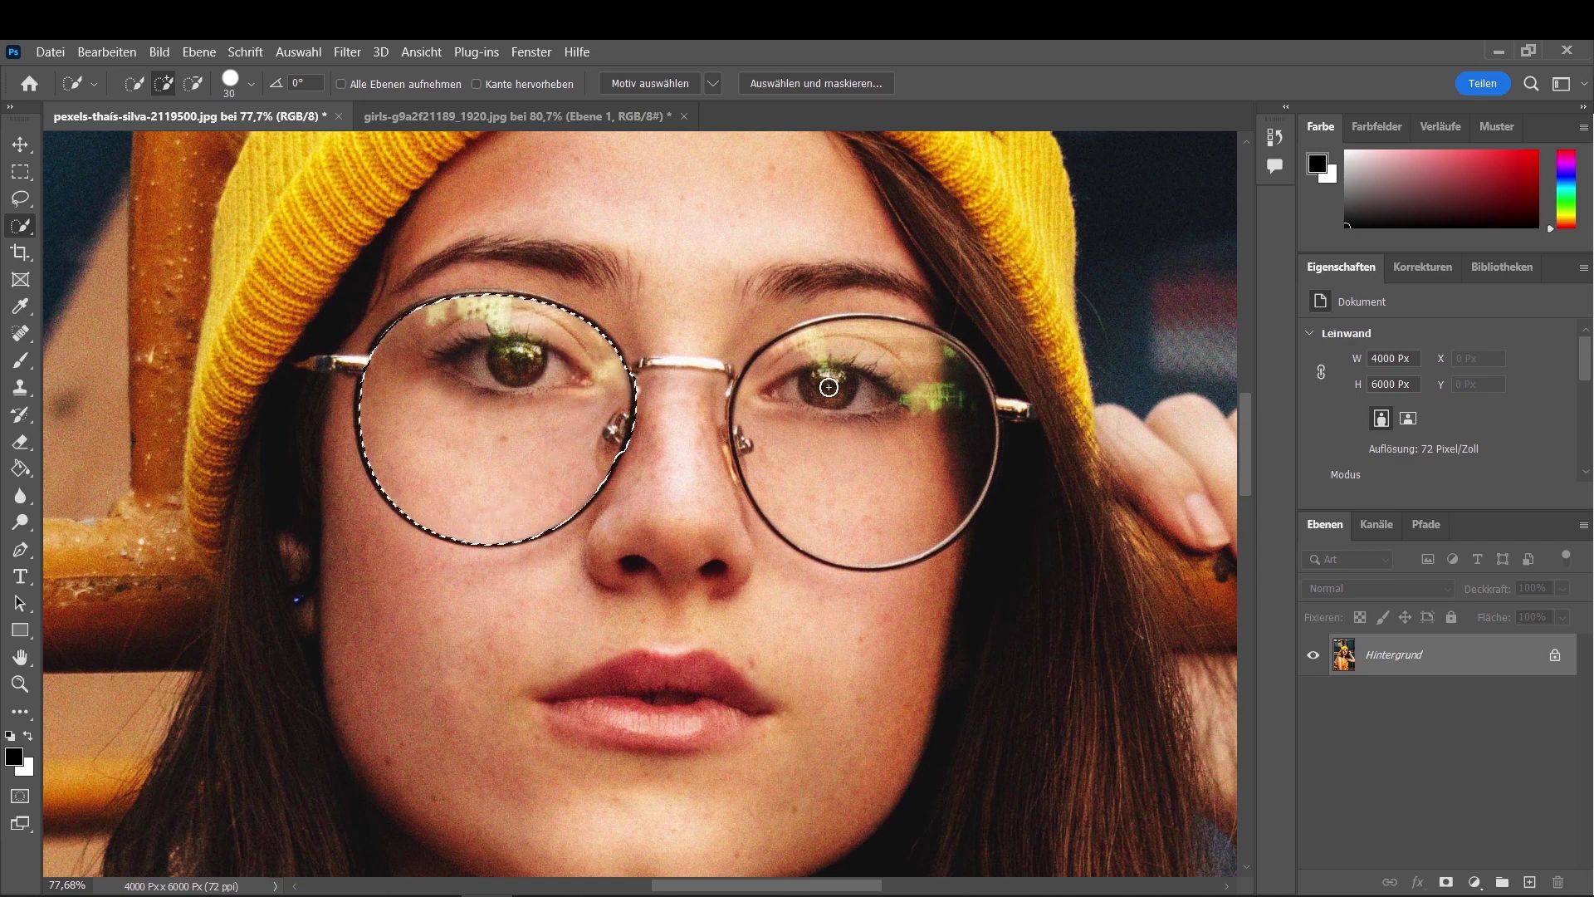
{"action": "left_click_drag", "start_coordinate": [828, 387], "coordinate": [902, 509]}
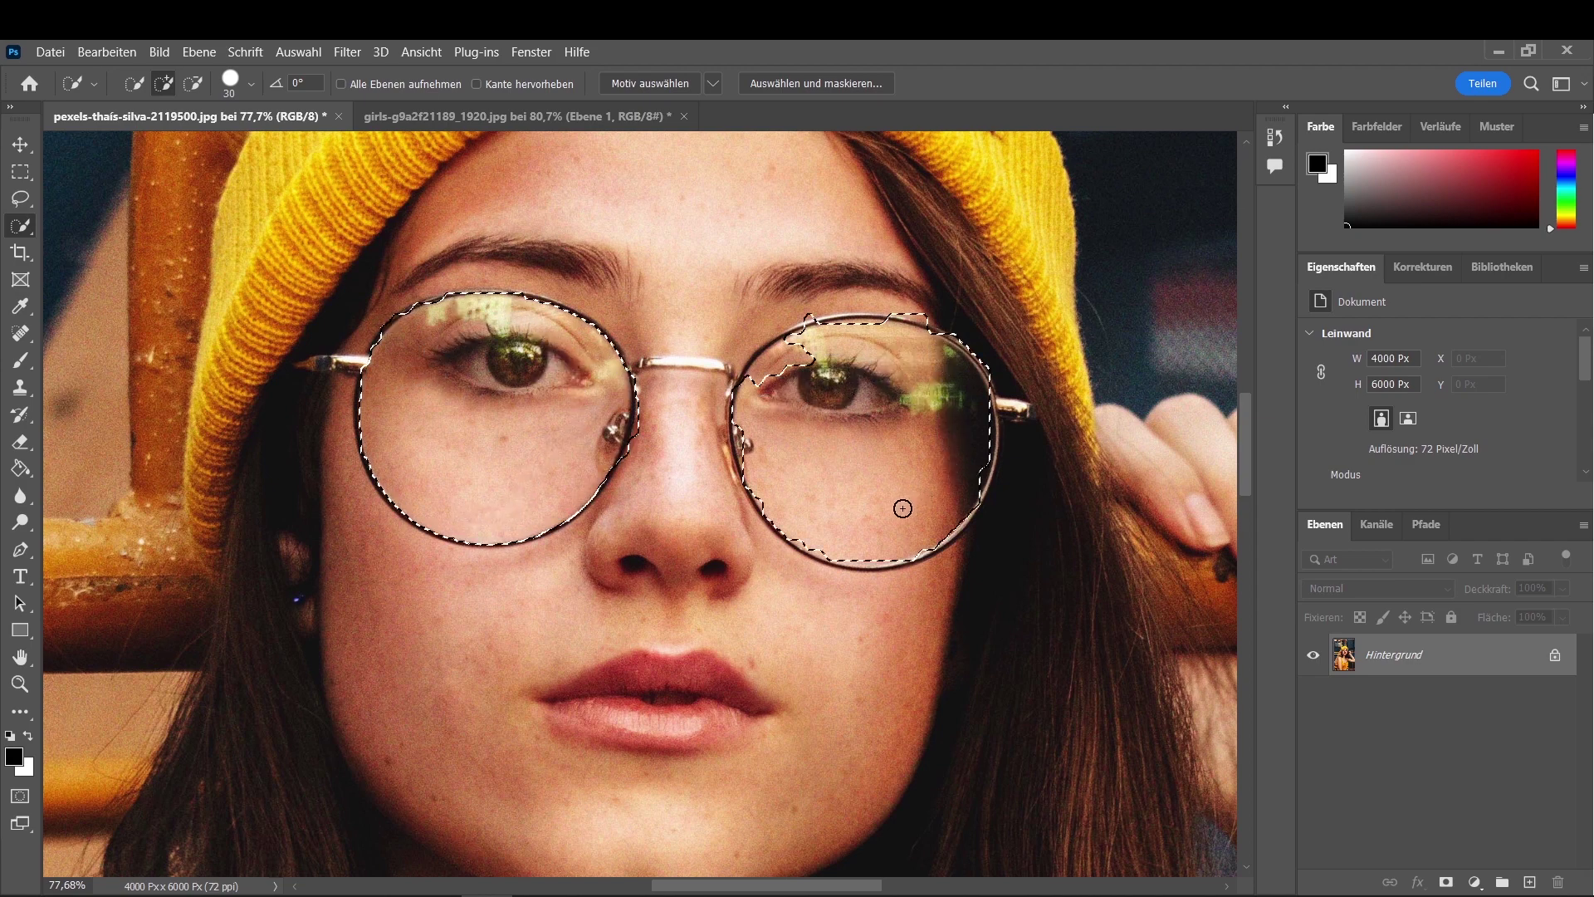
{"action": "left_click_drag", "start_coordinate": [800, 437], "coordinate": [859, 333]}
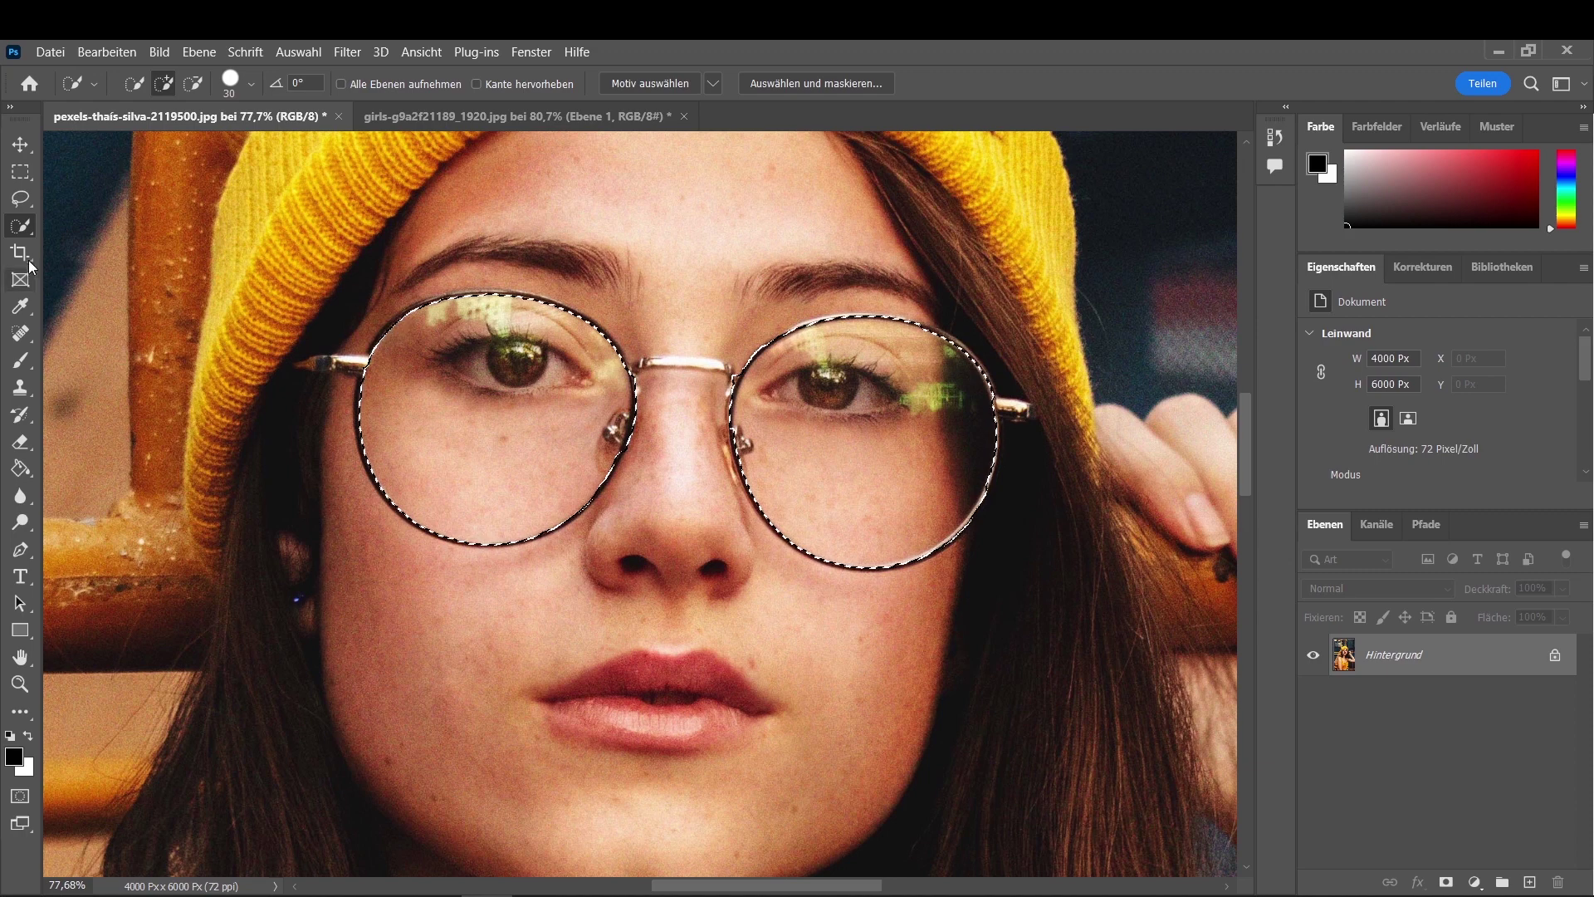
Step: Browse the lasso and path tool variants without changing the active tool
{"action": "left_click", "coordinate": [20, 198]}
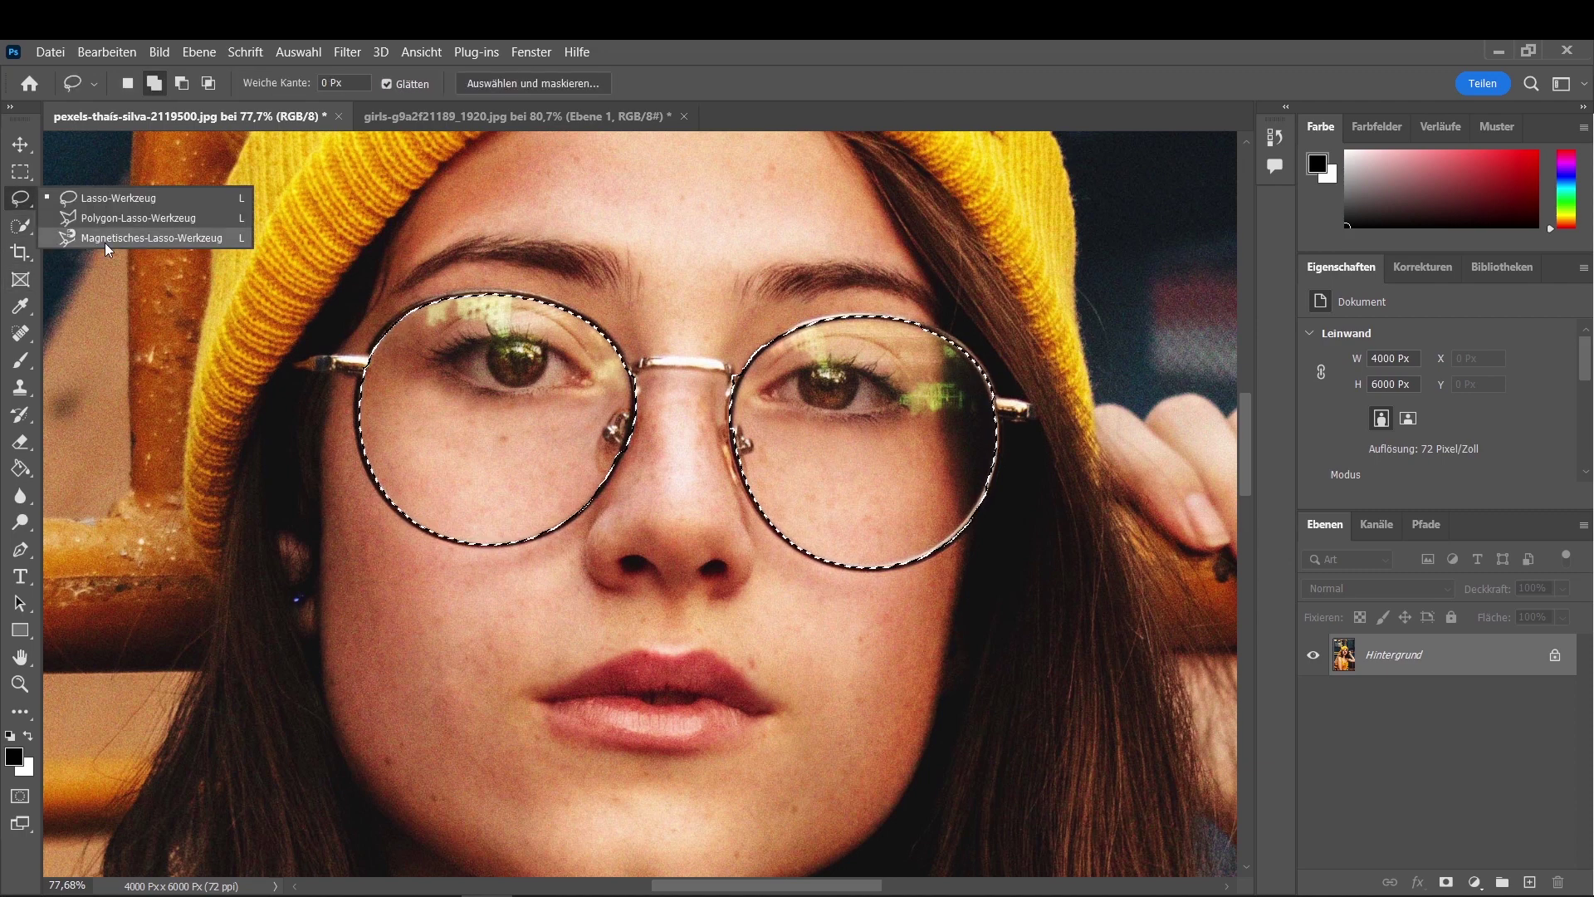
{"action": "left_click", "coordinate": [30, 202]}
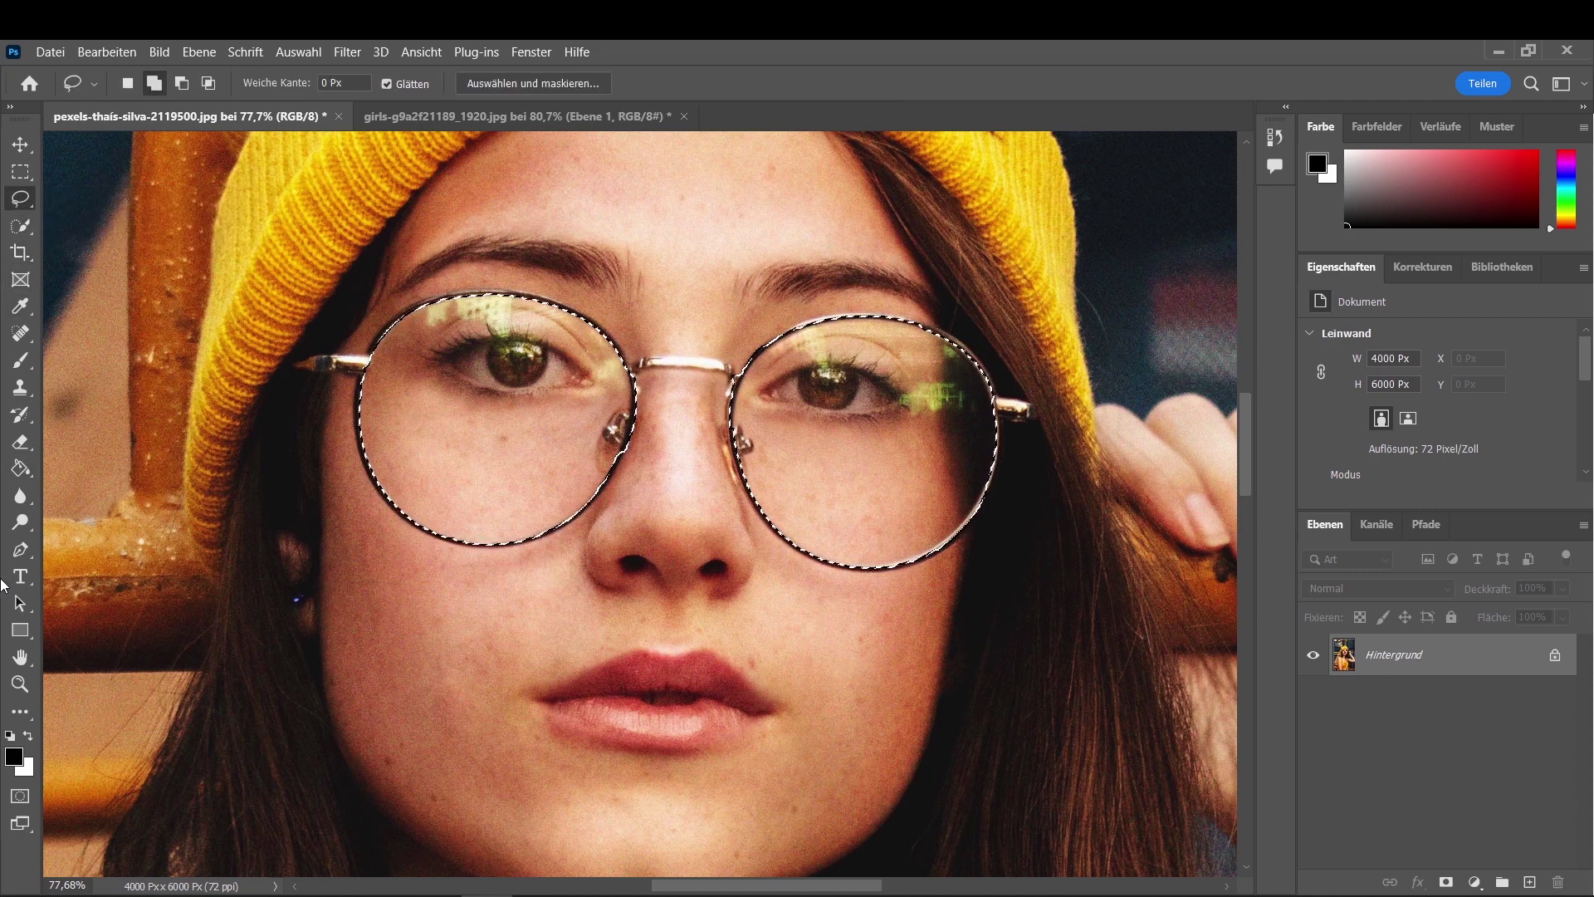
{"action": "left_click", "coordinate": [30, 550]}
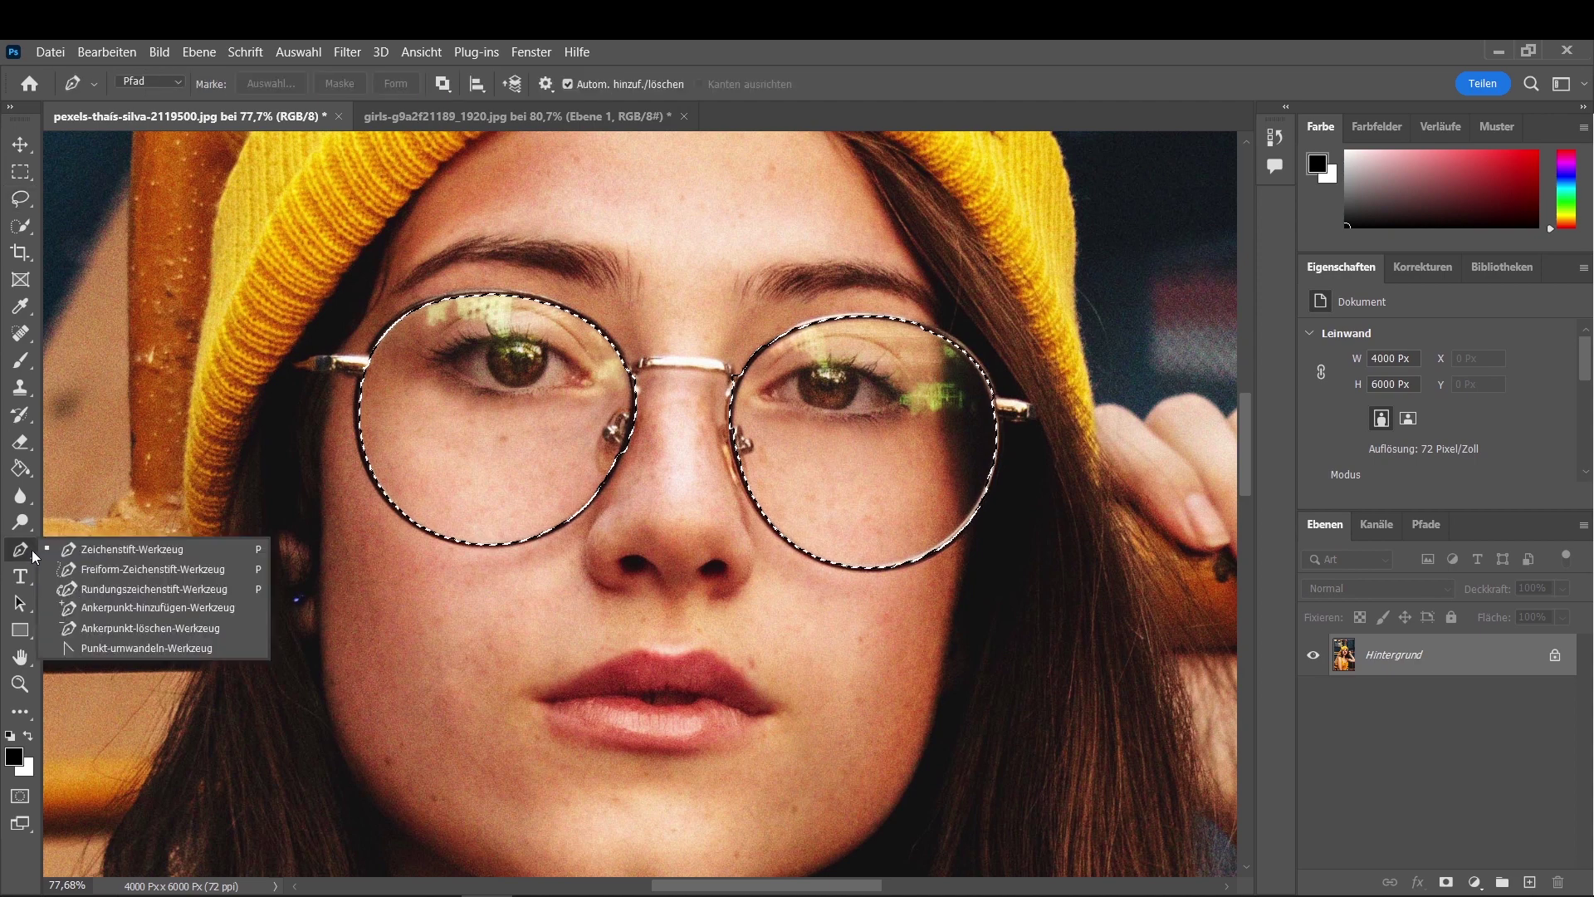
{"action": "left_click", "coordinate": [23, 552]}
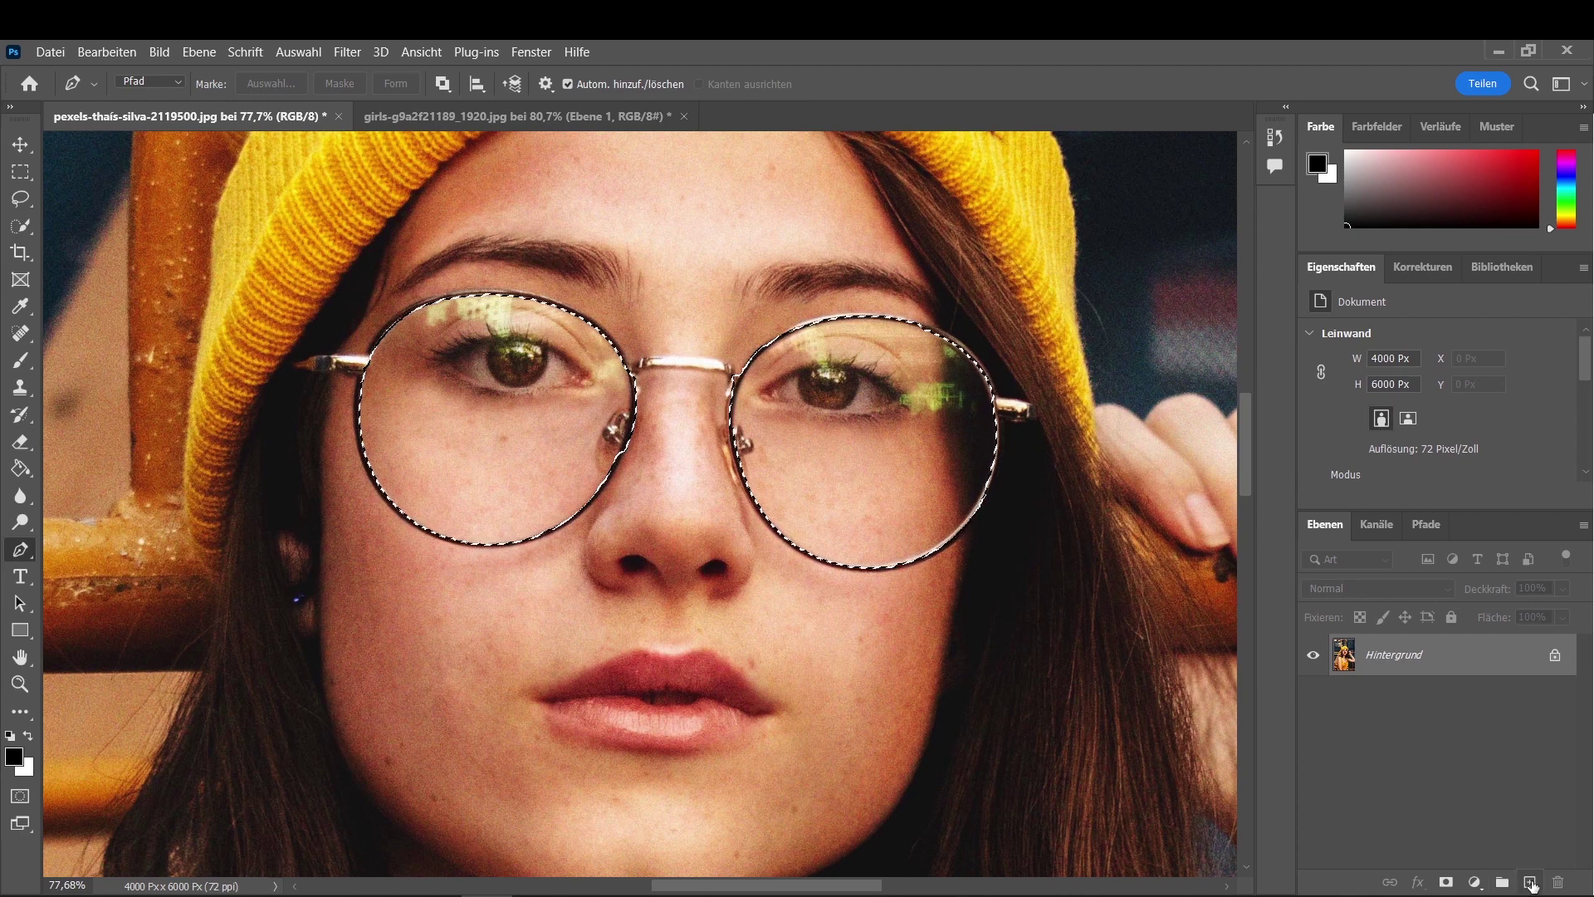
Step: Add new layer Ebene 1 with a lens-shaped mask, hide Hintergrund, and target its pixels
{"action": "left_click", "coordinate": [1530, 883]}
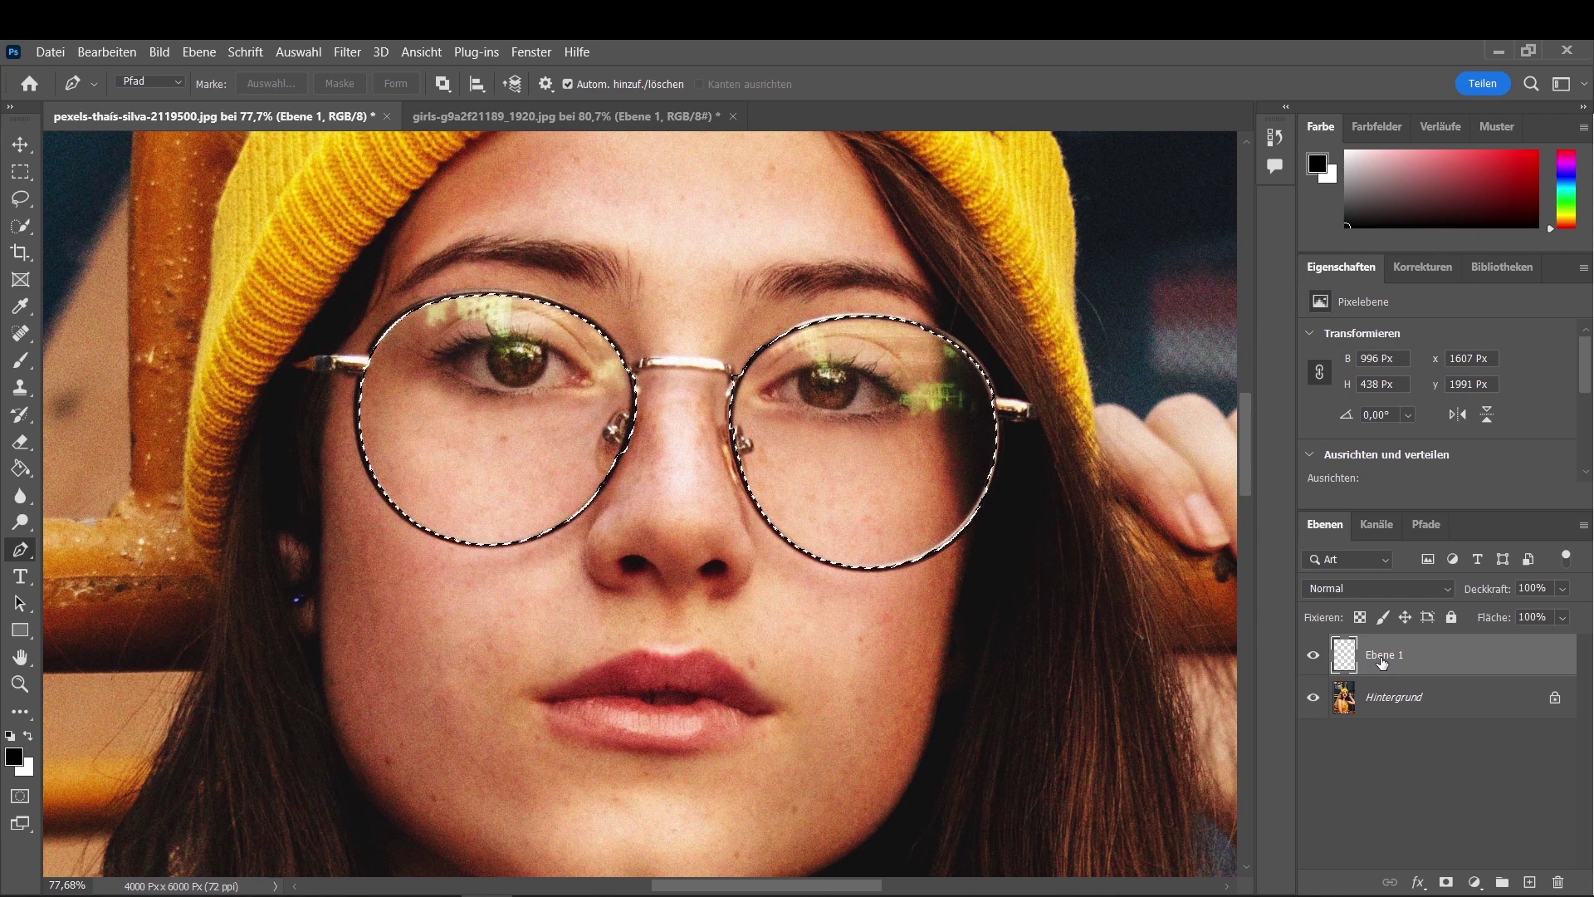
{"action": "left_click", "coordinate": [1447, 882]}
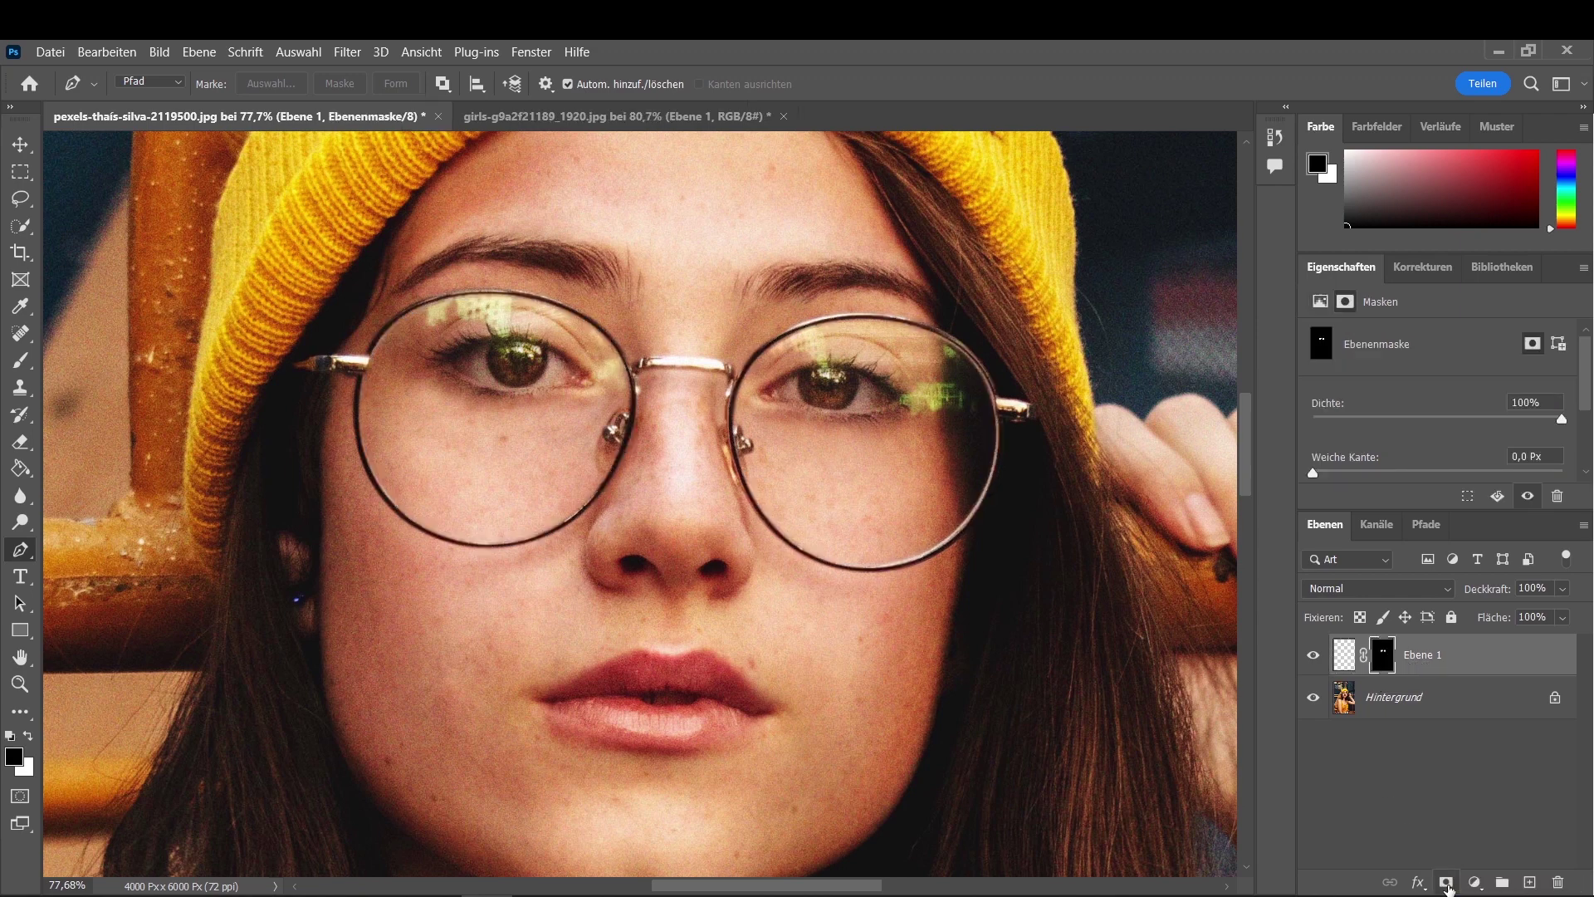
{"action": "left_click", "coordinate": [1314, 698]}
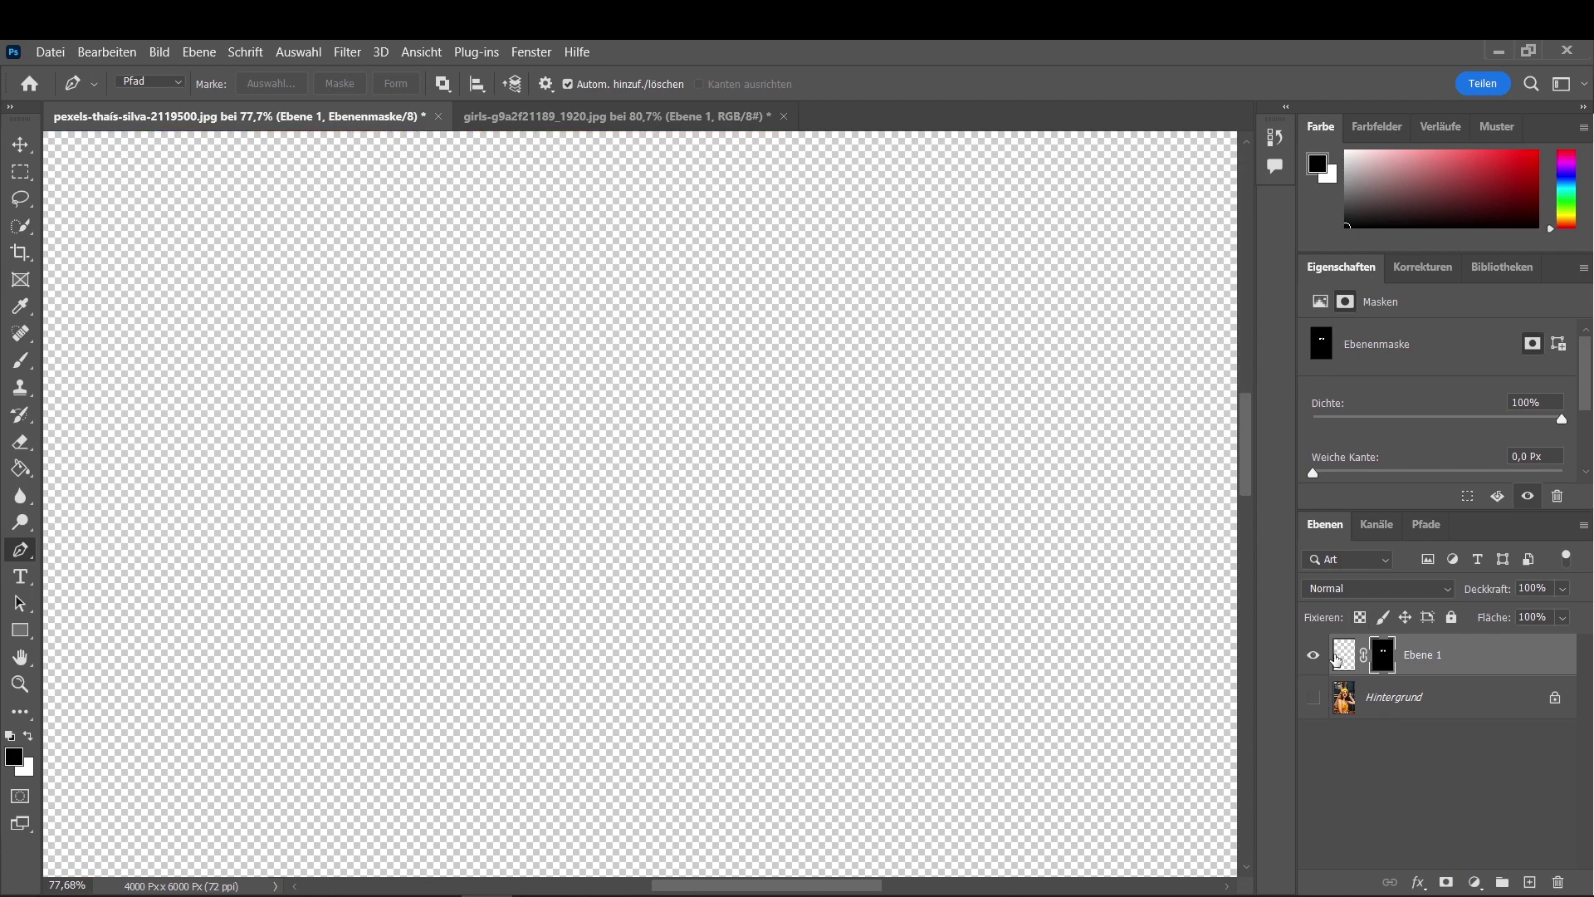
{"action": "left_click", "coordinate": [1339, 658]}
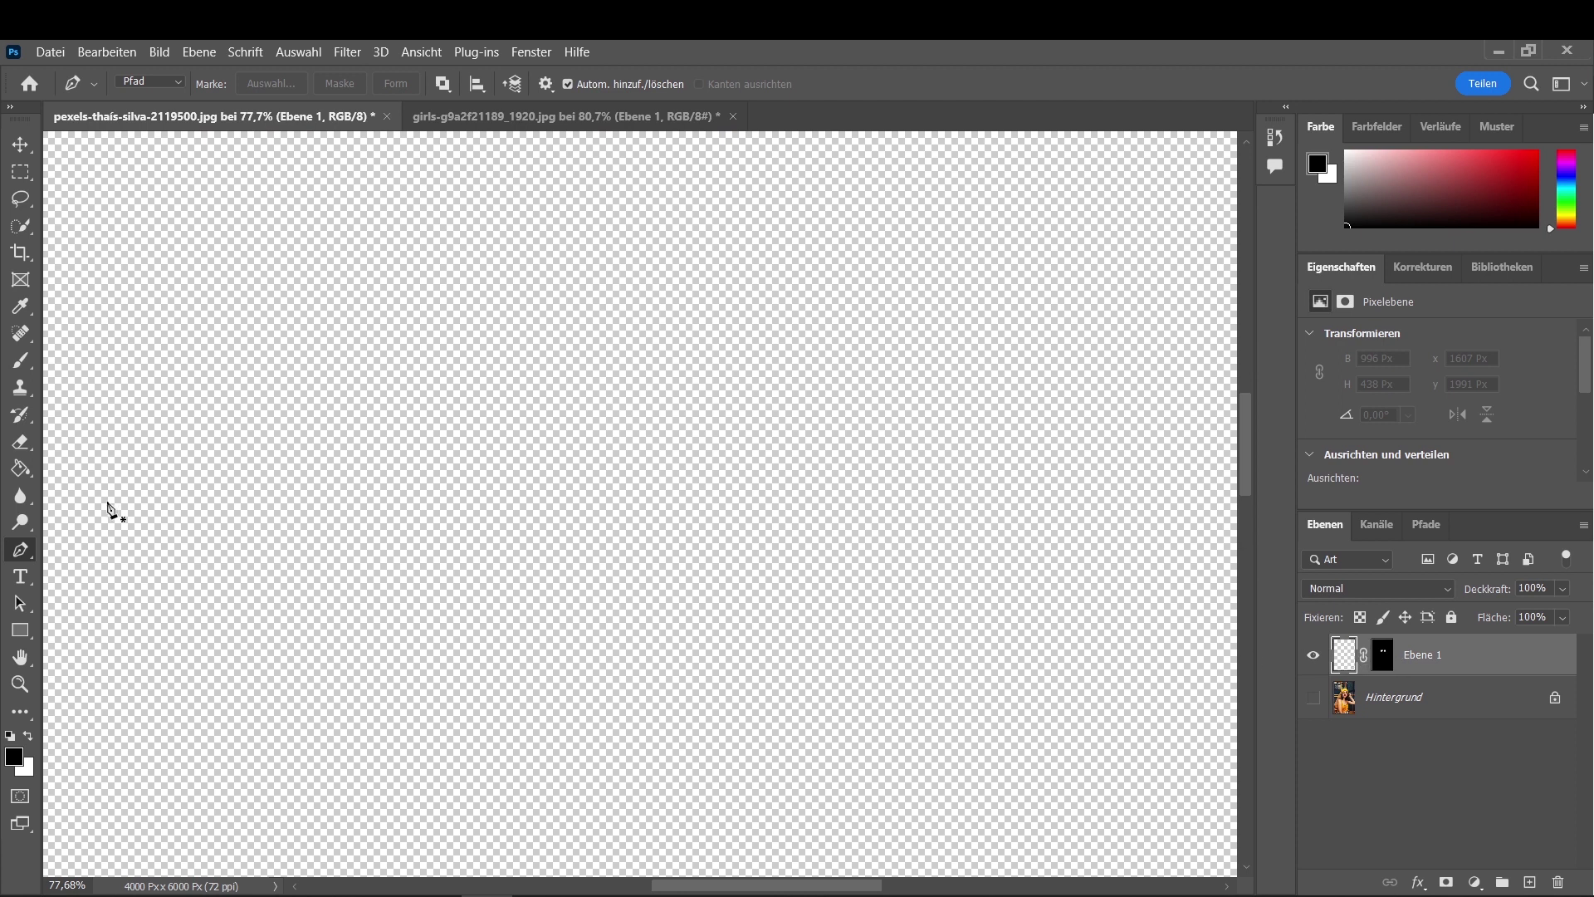
Step: Fill Ebene 1 solid black with the Paint Bucket, zoom out, and show Hintergrund again
{"action": "left_click", "coordinate": [25, 475]}
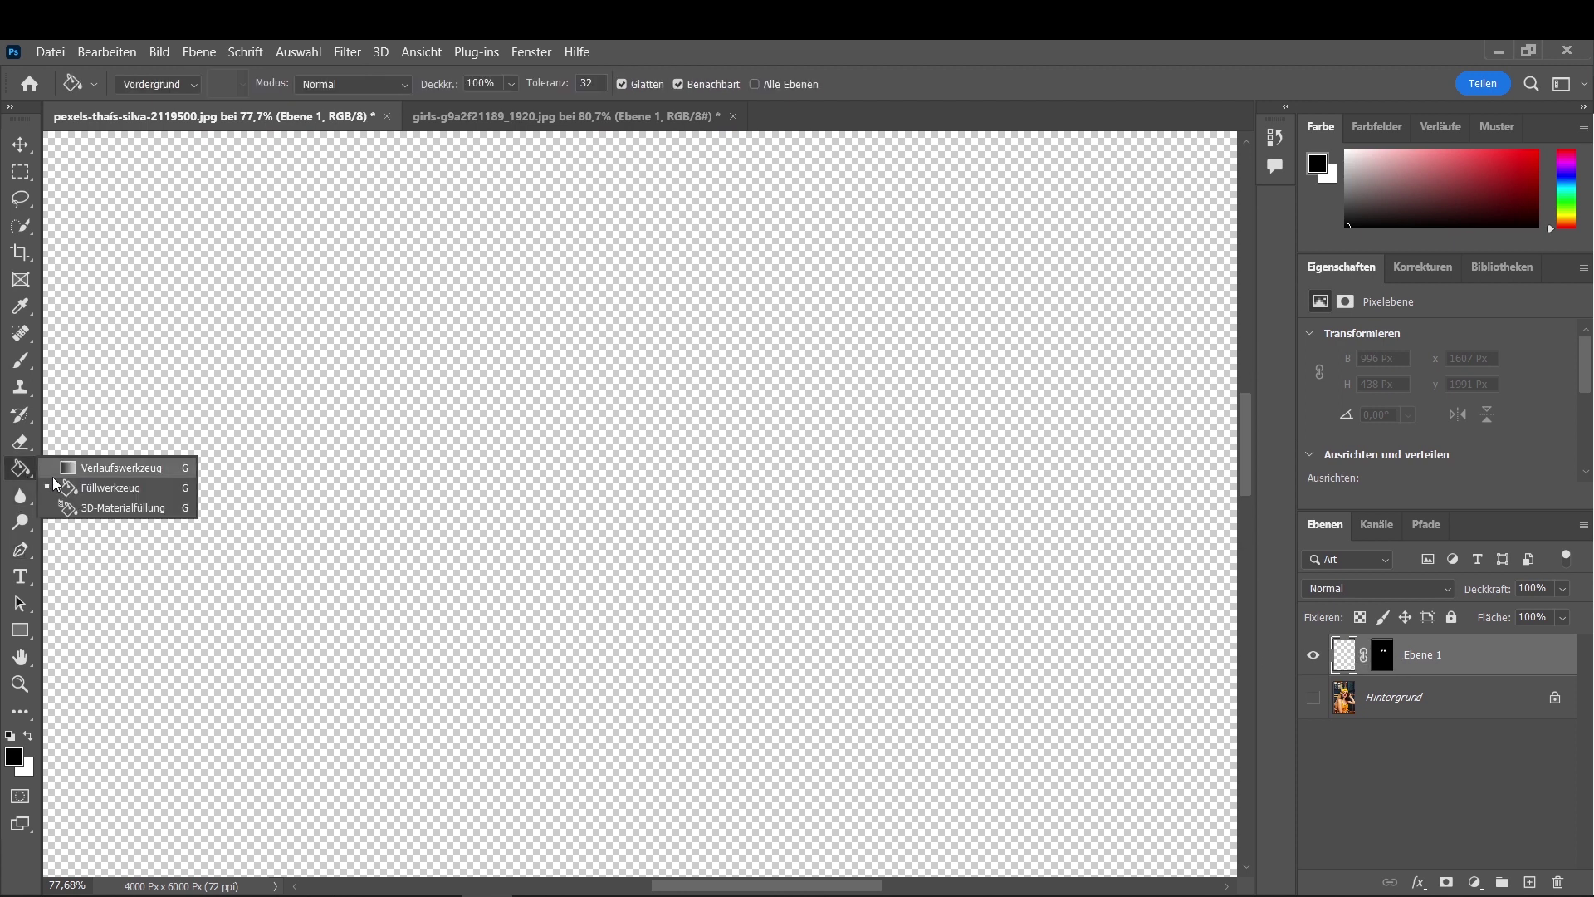
{"action": "left_click", "coordinate": [96, 488]}
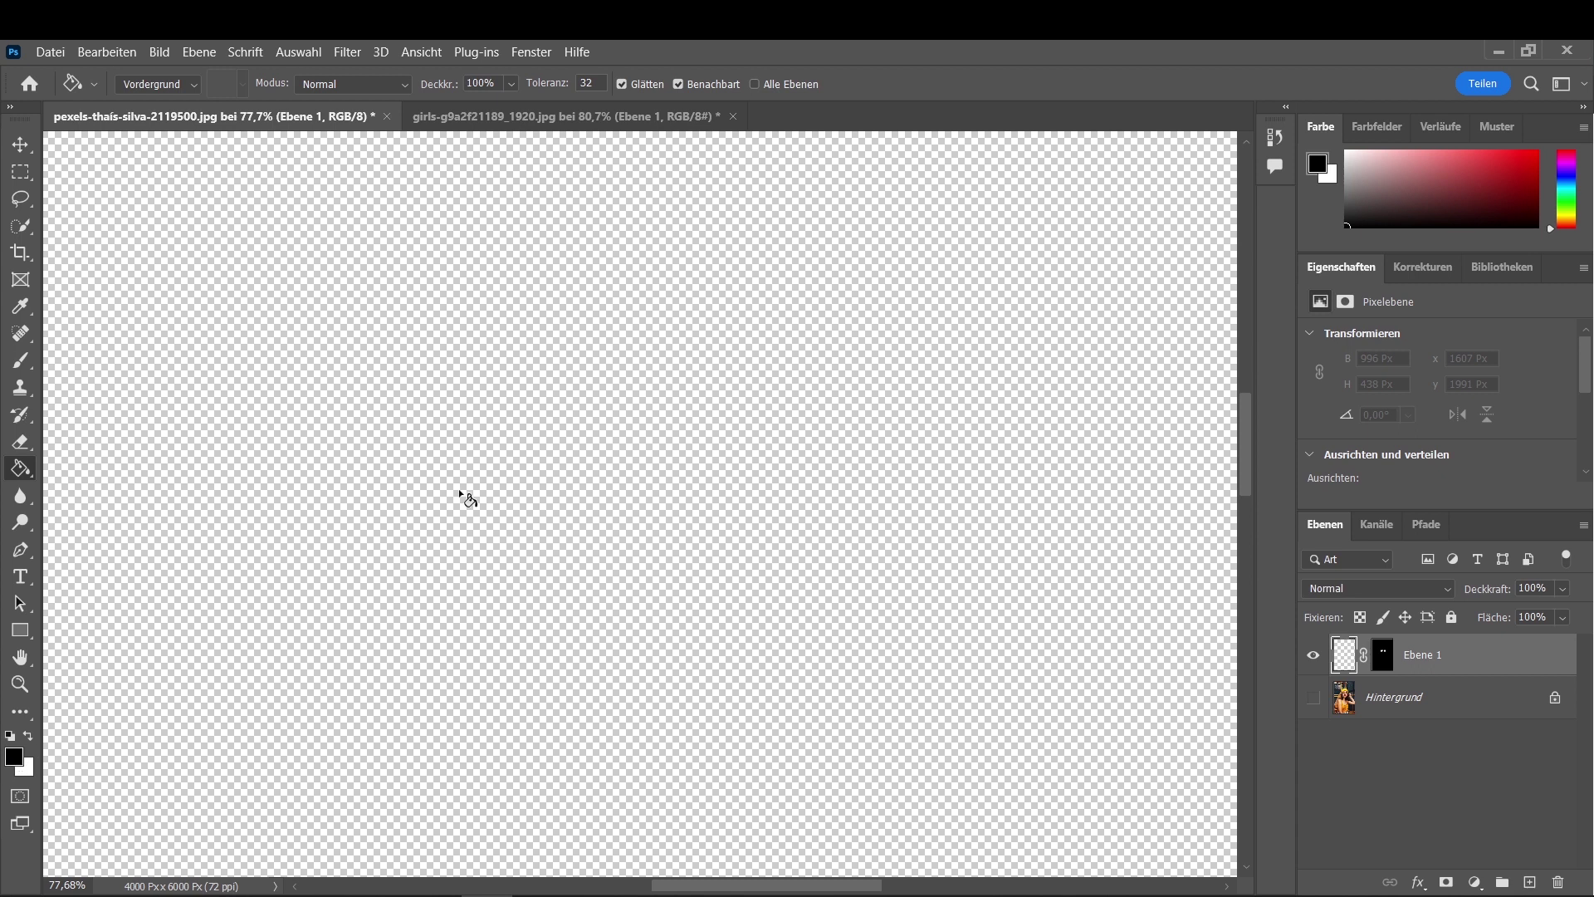
{"action": "left_click", "coordinate": [472, 468]}
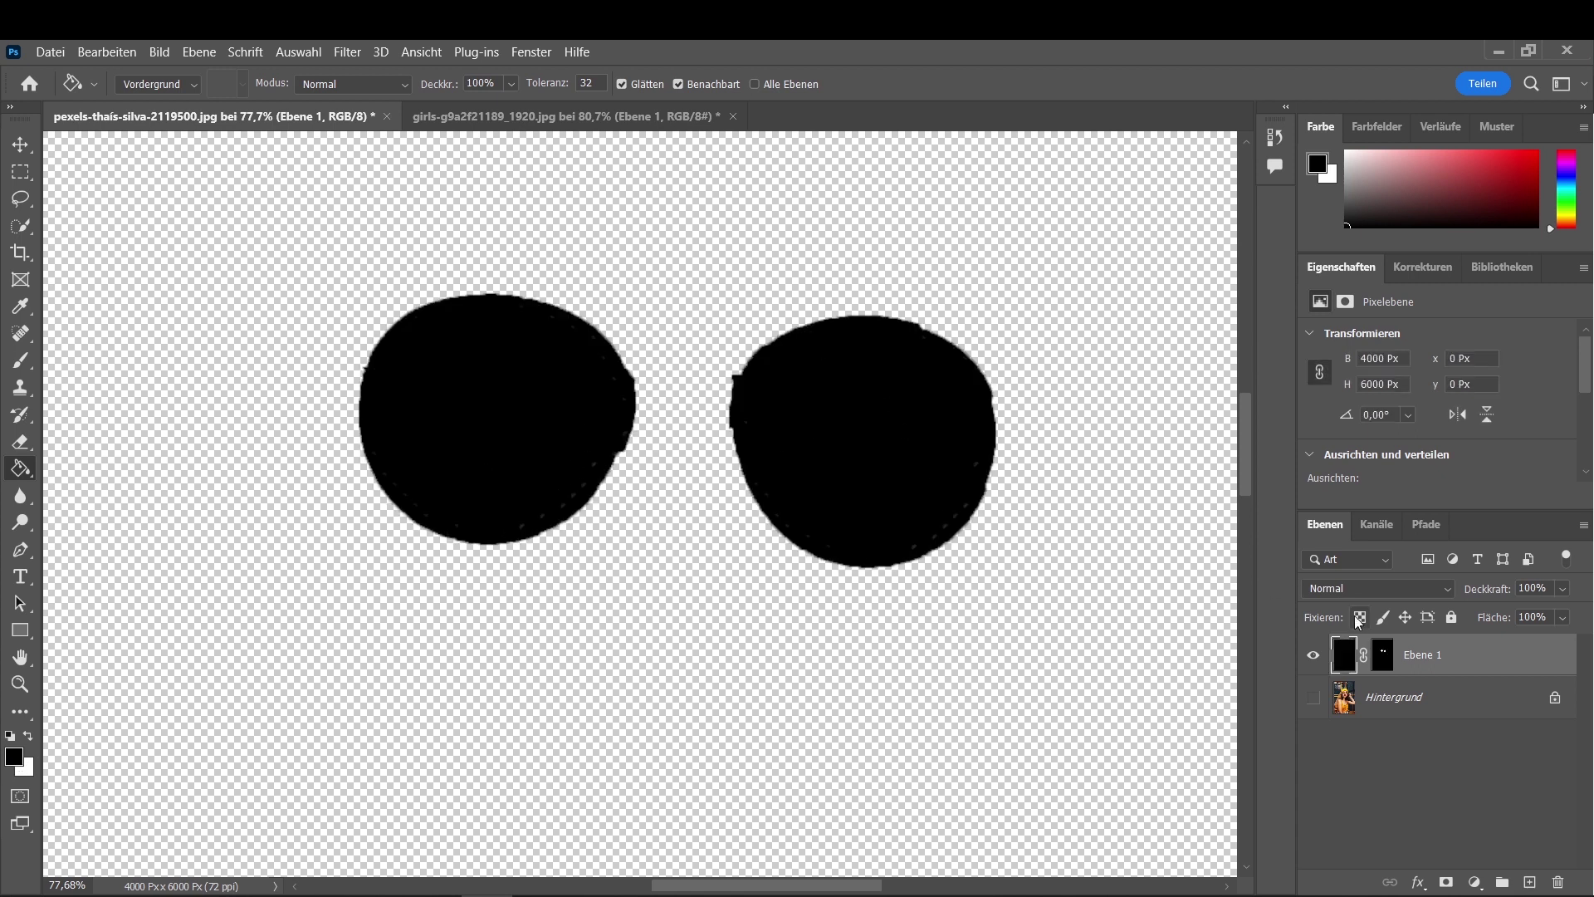
{"action": "scroll", "coordinate": [806, 539], "scroll_direction": "down", "scroll_amount": 2}
{"action": "scroll", "coordinate": [805, 540], "scroll_direction": "down", "scroll_amount": 2}
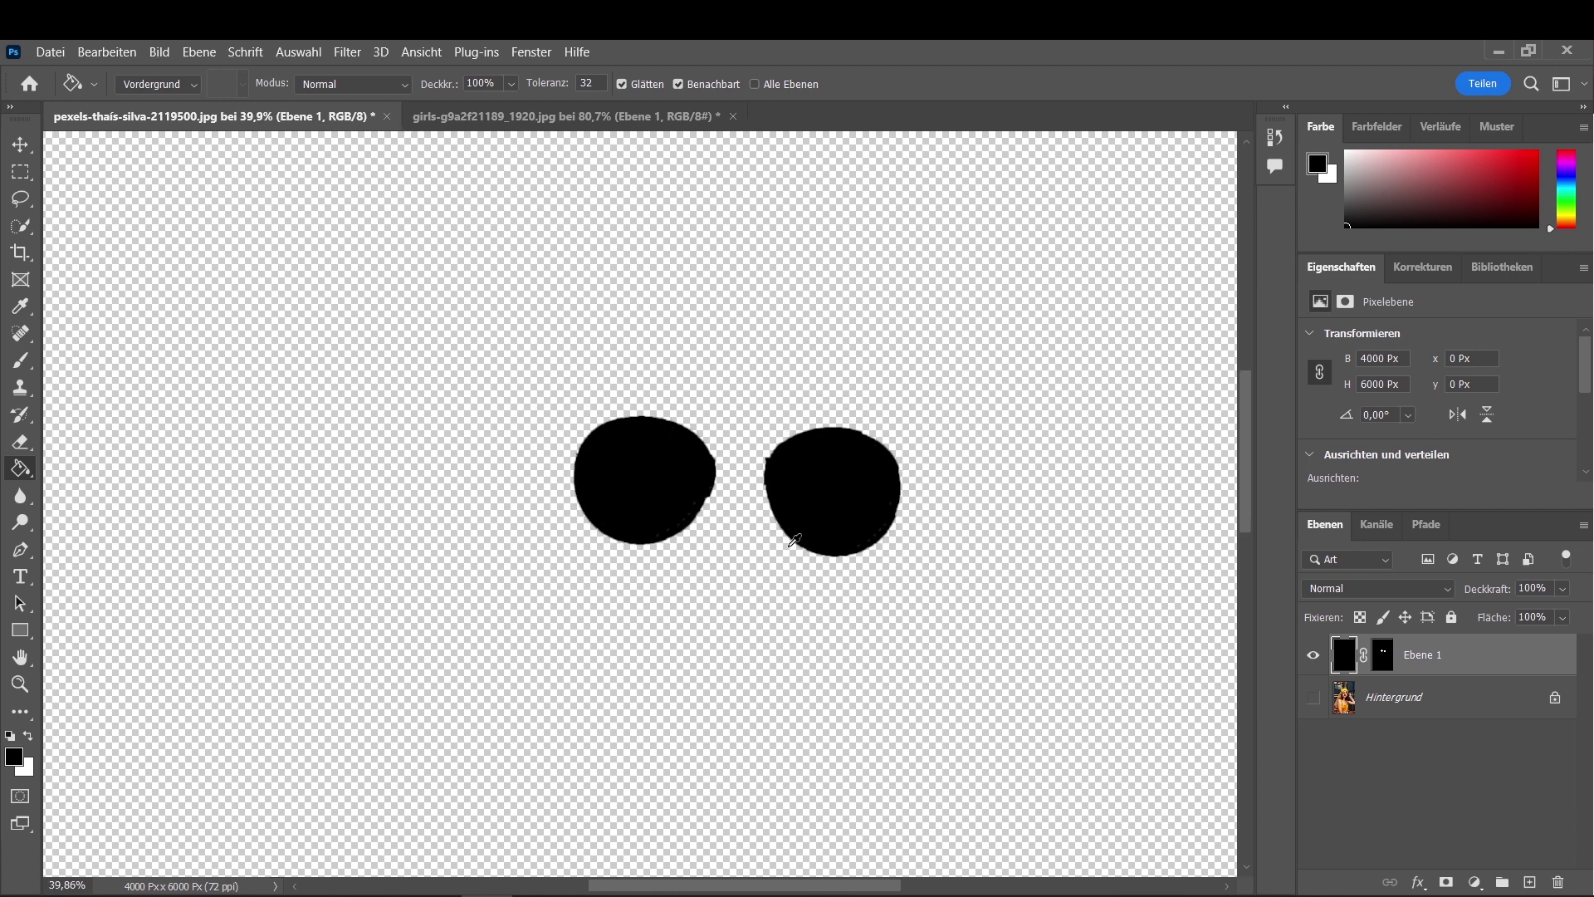
{"action": "scroll", "coordinate": [806, 540], "scroll_direction": "down", "scroll_amount": 1}
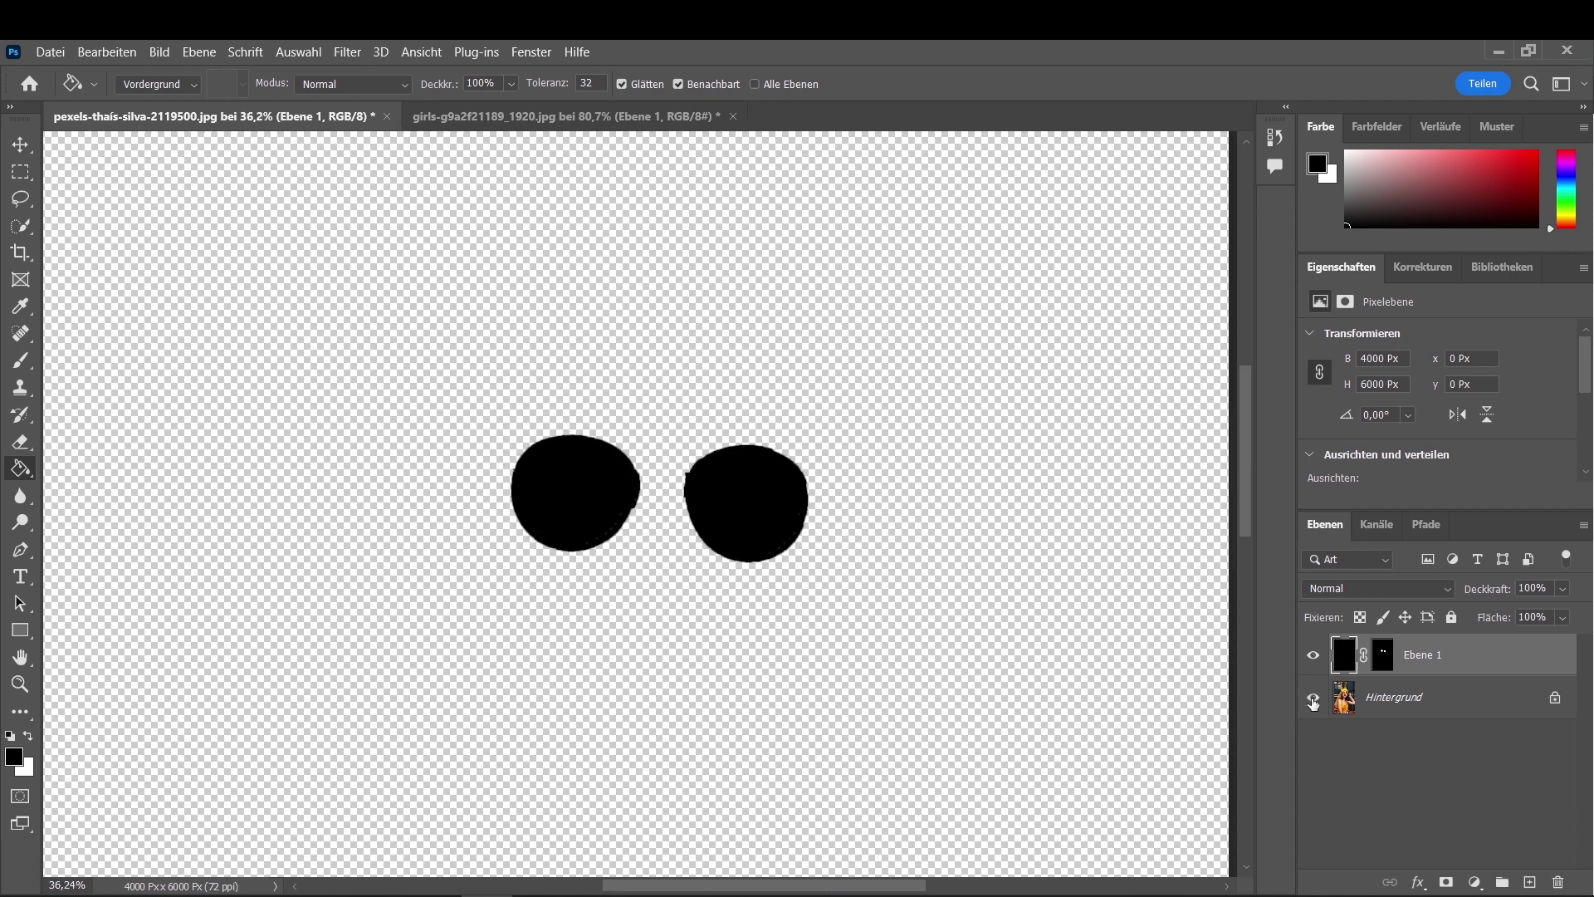
{"action": "left_click", "coordinate": [1313, 701]}
{"action": "scroll", "coordinate": [1034, 571], "scroll_direction": "down", "scroll_amount": 1}
Step: Lower Ebene 1's Deckkraft to 80% and zoom out
{"action": "scroll", "coordinate": [1035, 571], "scroll_direction": "down", "scroll_amount": 2}
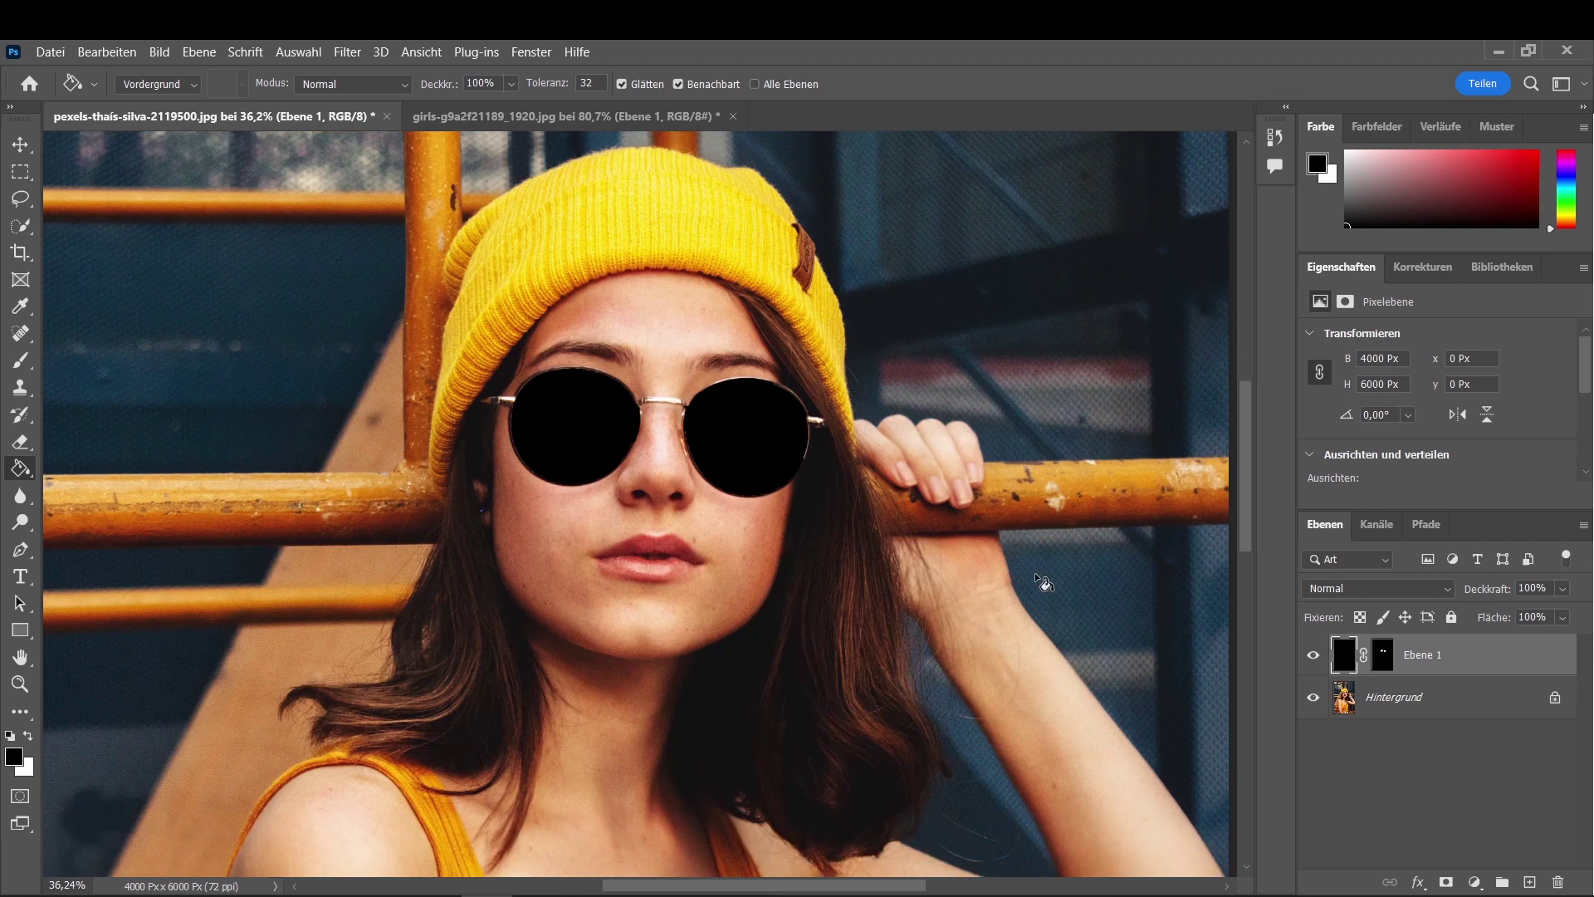
{"action": "scroll", "coordinate": [1035, 571], "scroll_direction": "down", "scroll_amount": 1}
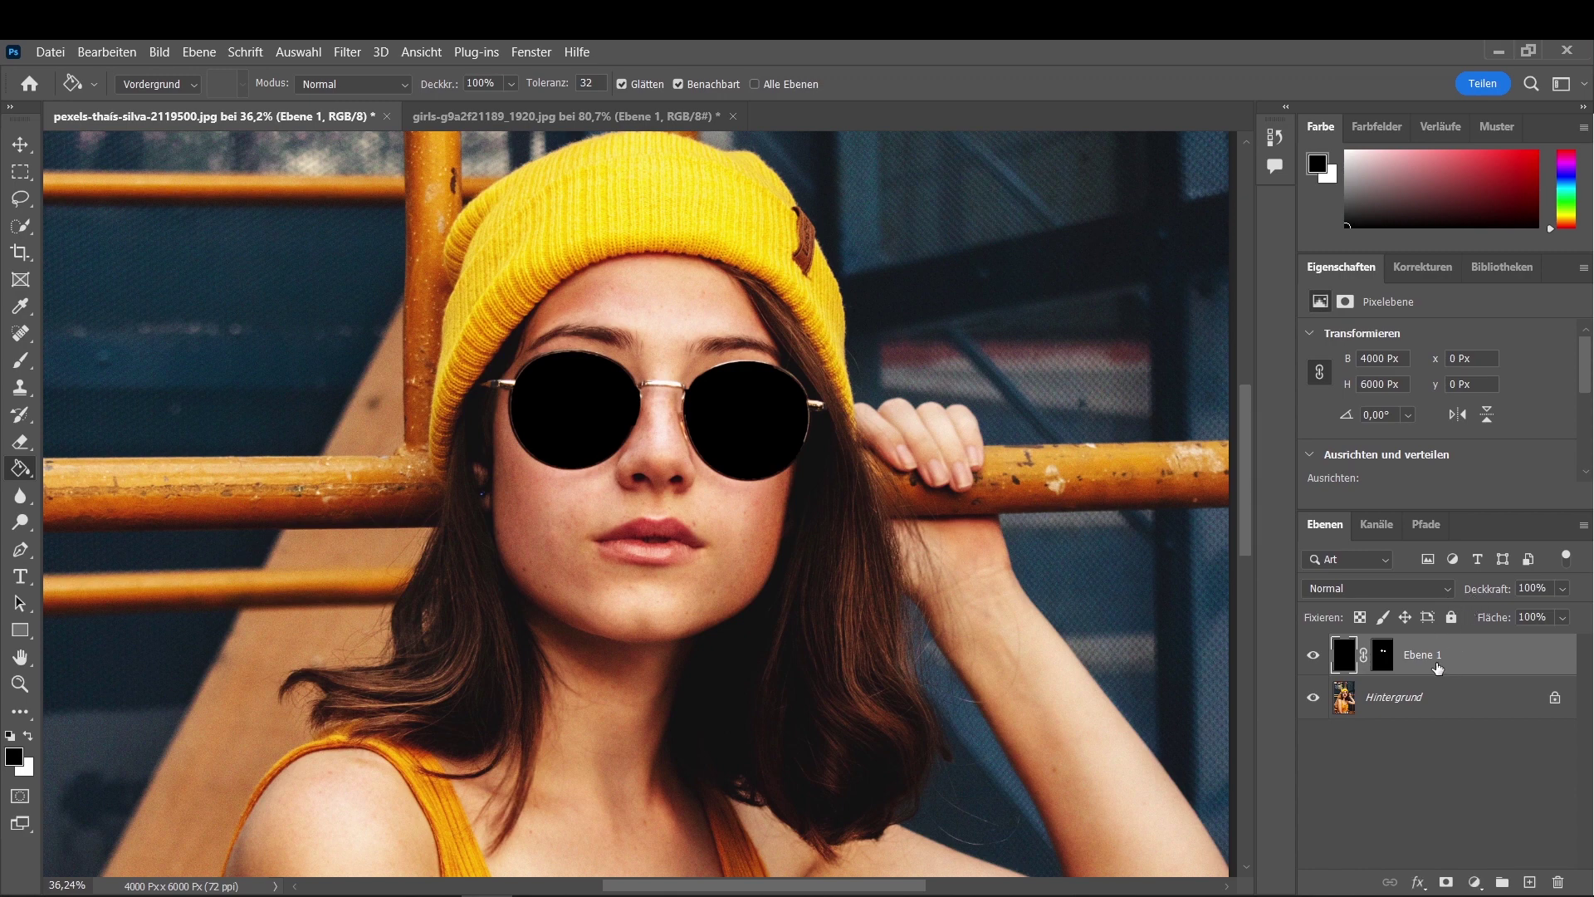
{"action": "left_click_drag", "start_coordinate": [1494, 591], "coordinate": [1471, 595]}
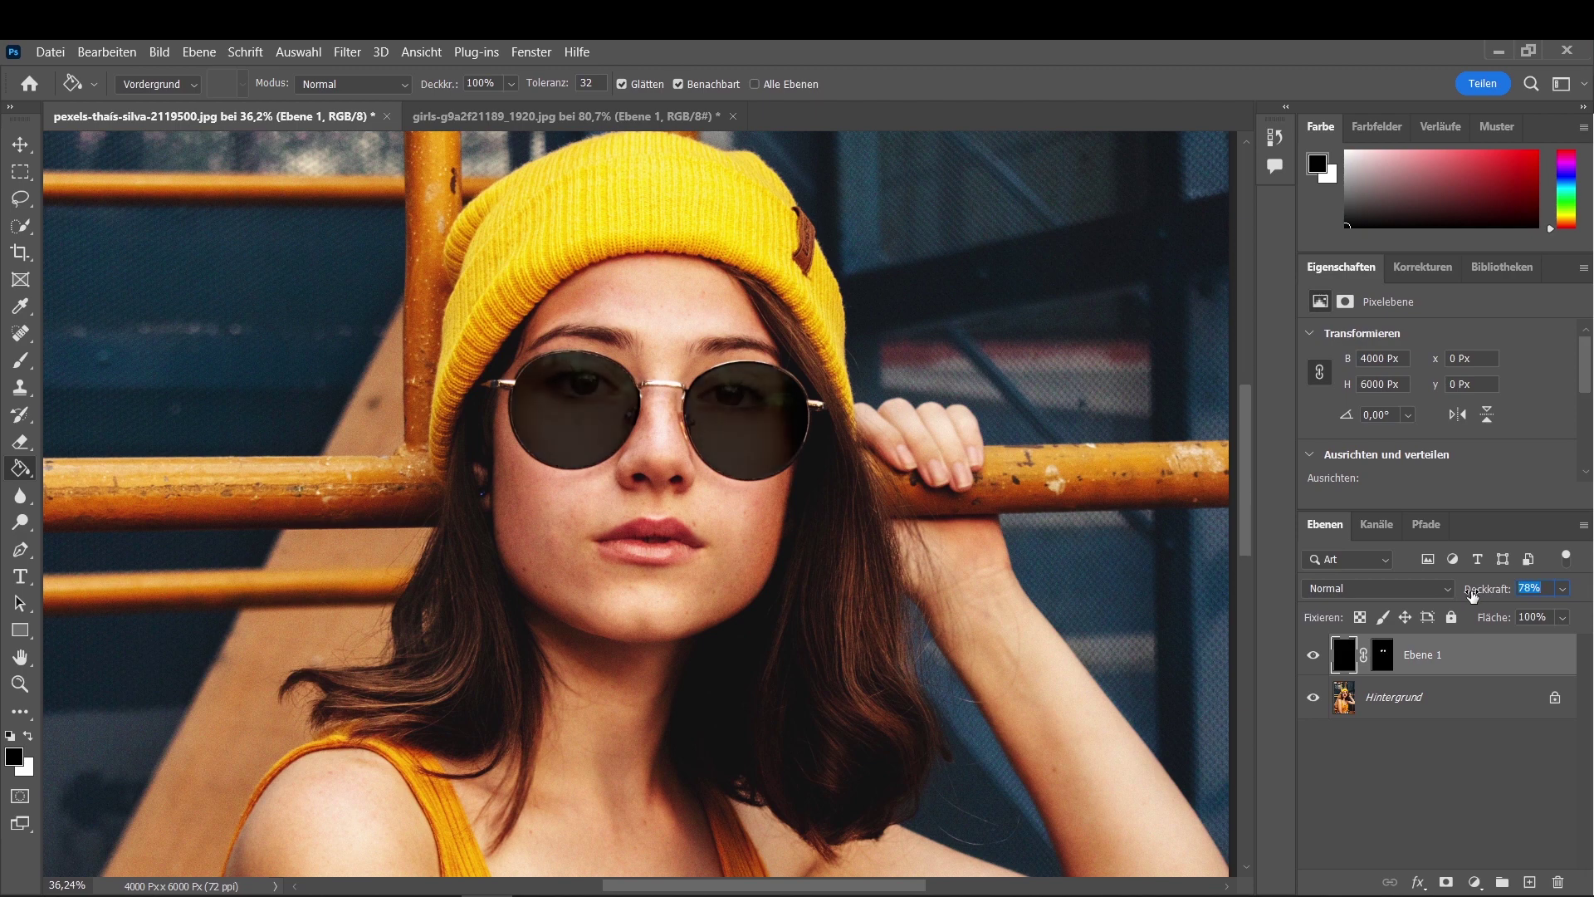
{"action": "scroll", "coordinate": [896, 668], "scroll_direction": "down", "scroll_amount": 2}
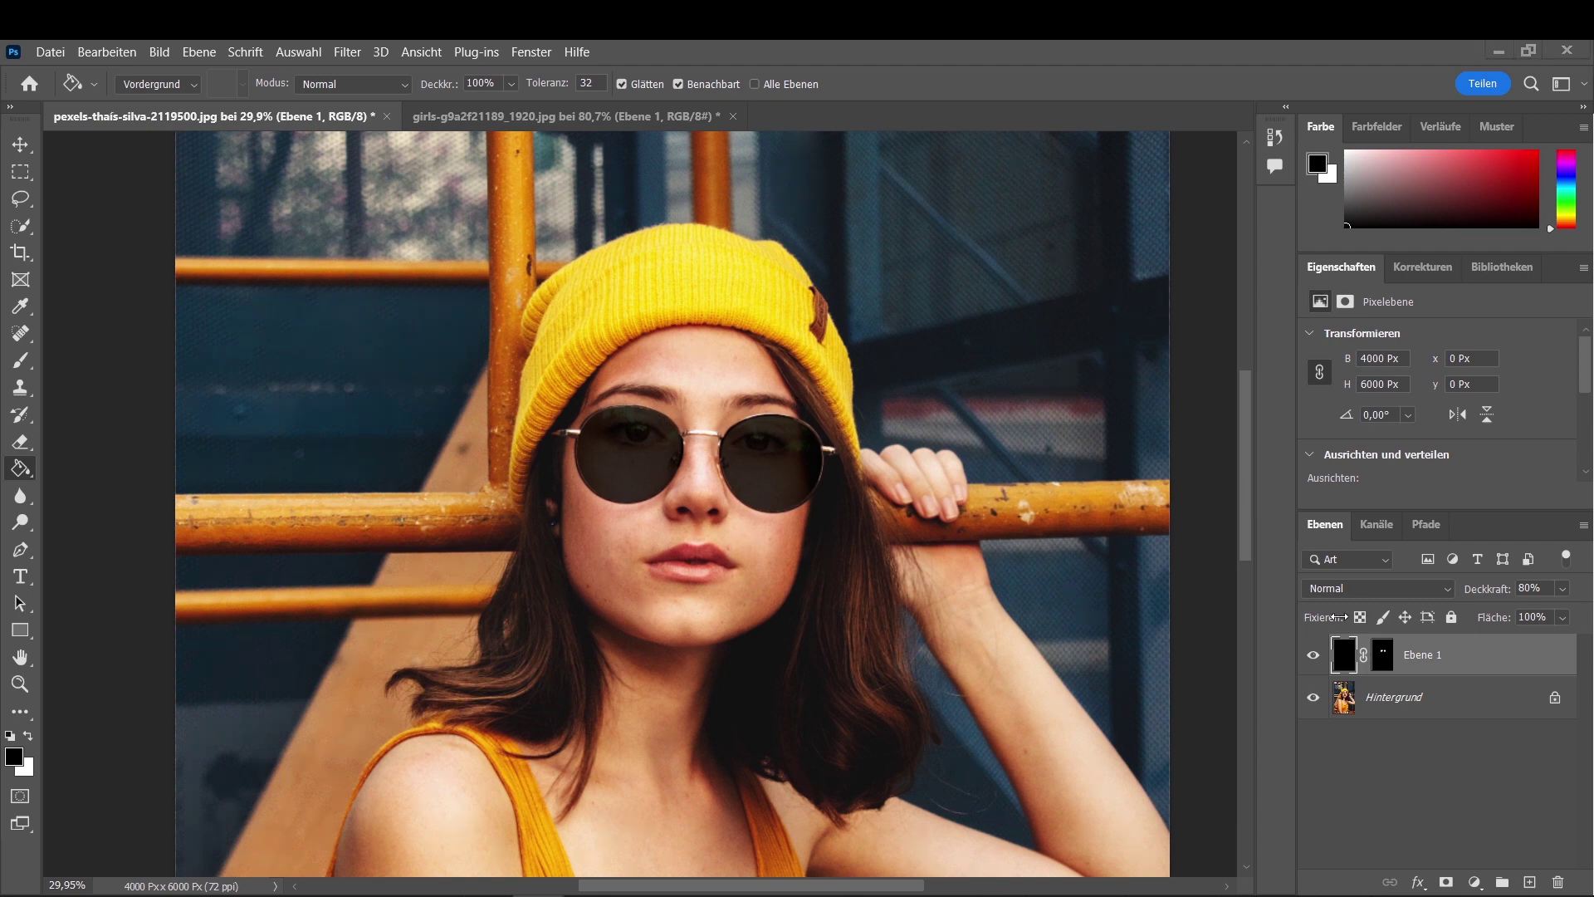
Step: Duplicate the lens layer as Ebene 1 Kopie at 100% opacity, hiding the 80% original
{"action": "left_click_drag", "start_coordinate": [1444, 656], "coordinate": [1530, 880]}
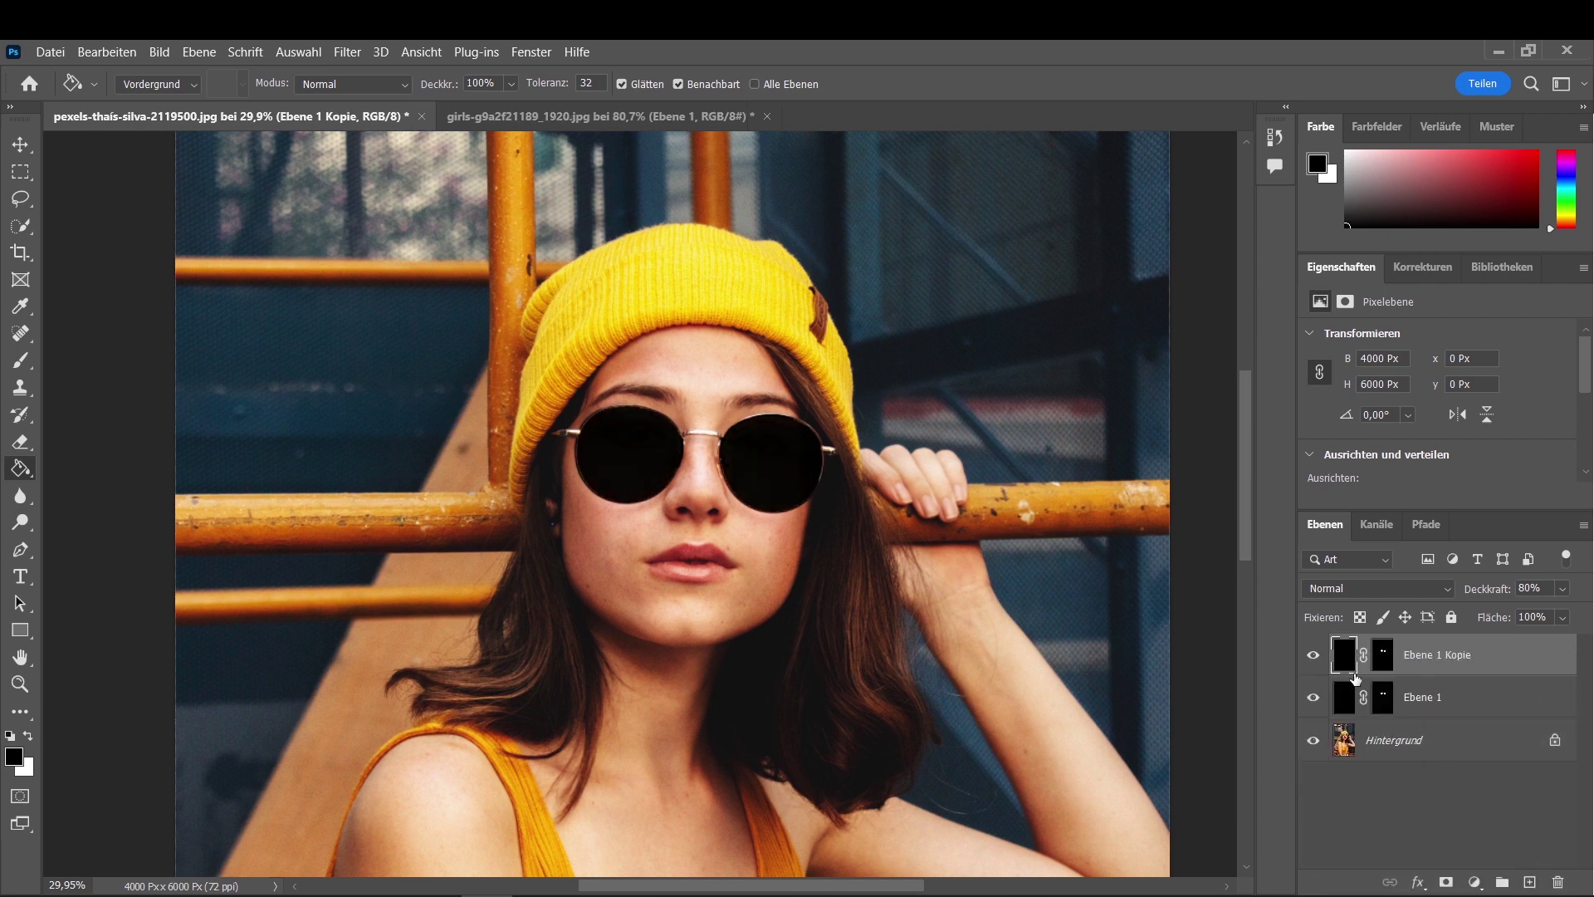
{"action": "left_click", "coordinate": [1312, 697]}
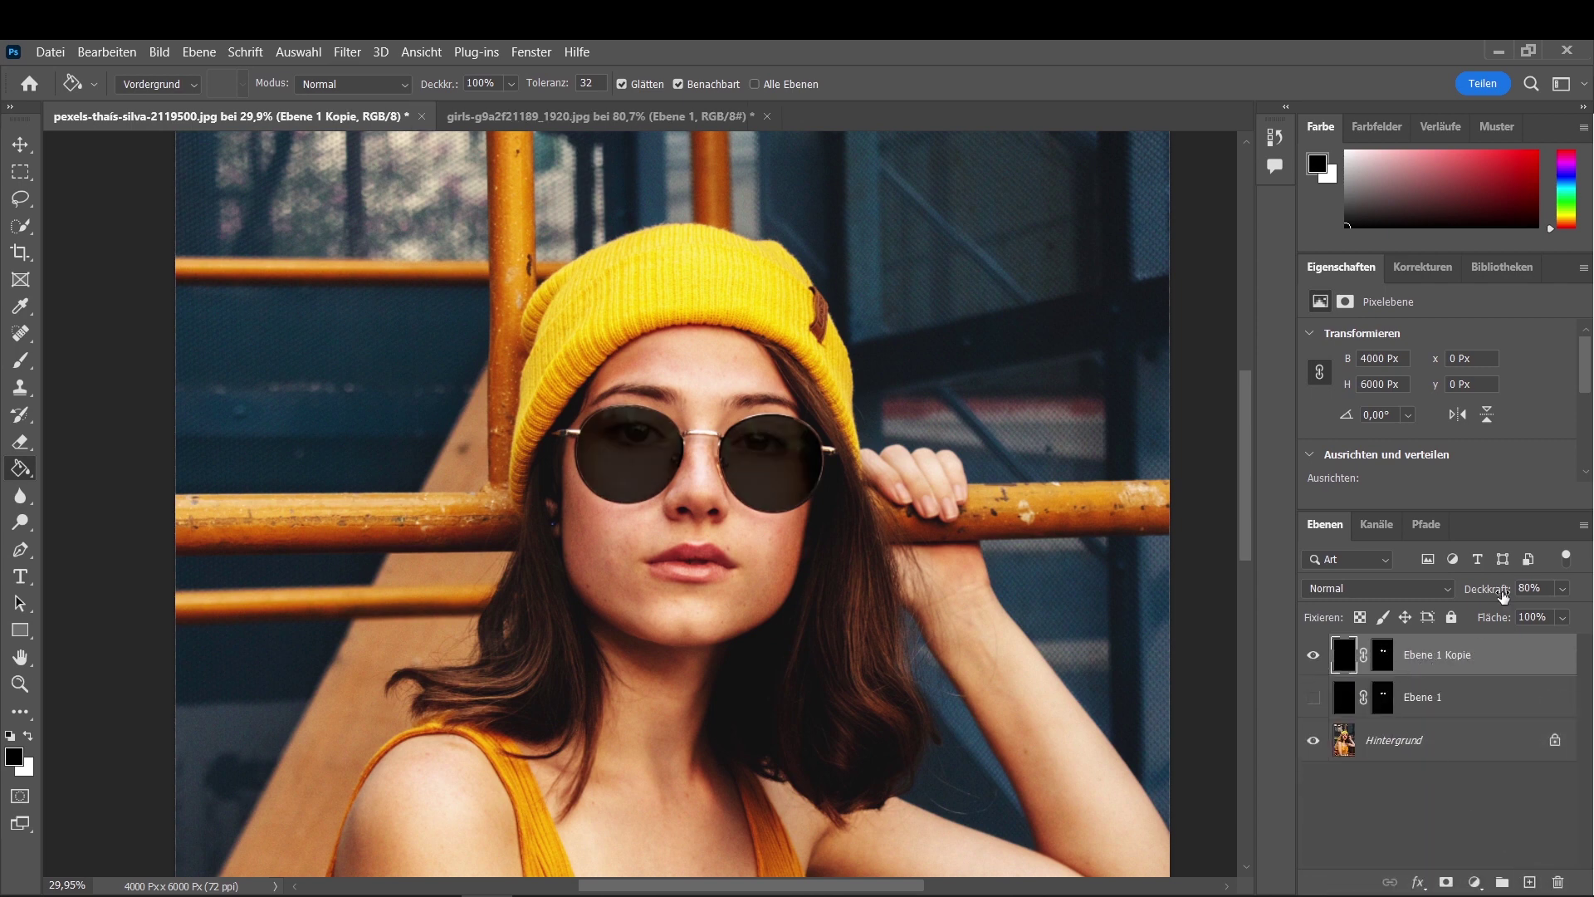
{"action": "left_click_drag", "start_coordinate": [1493, 589], "coordinate": [1553, 586]}
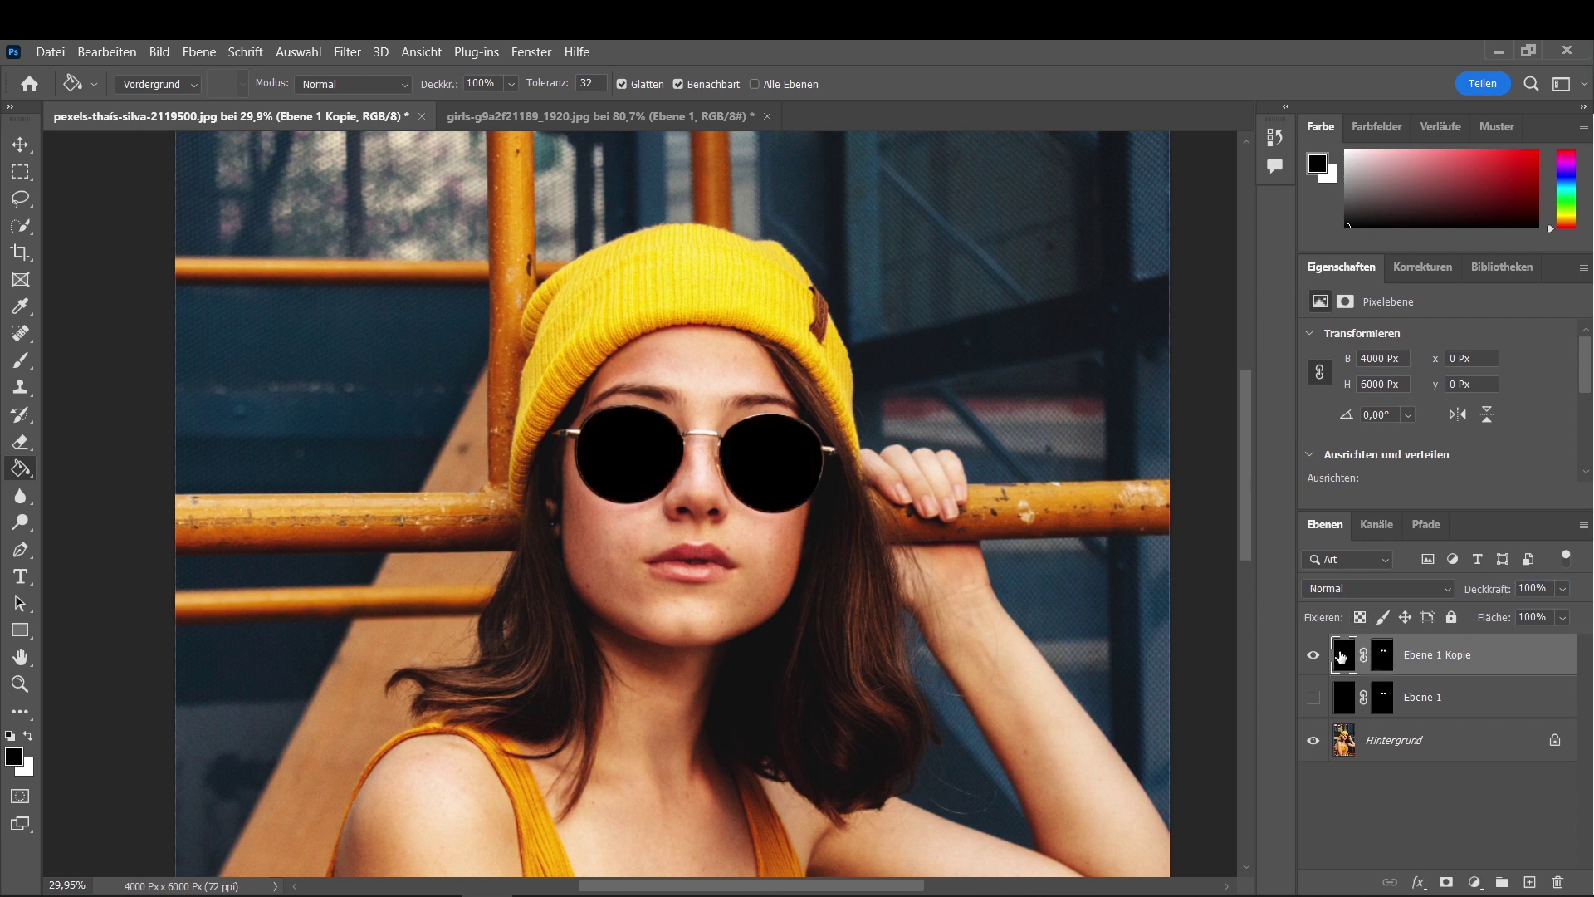
{"action": "right_click", "coordinate": [33, 470]}
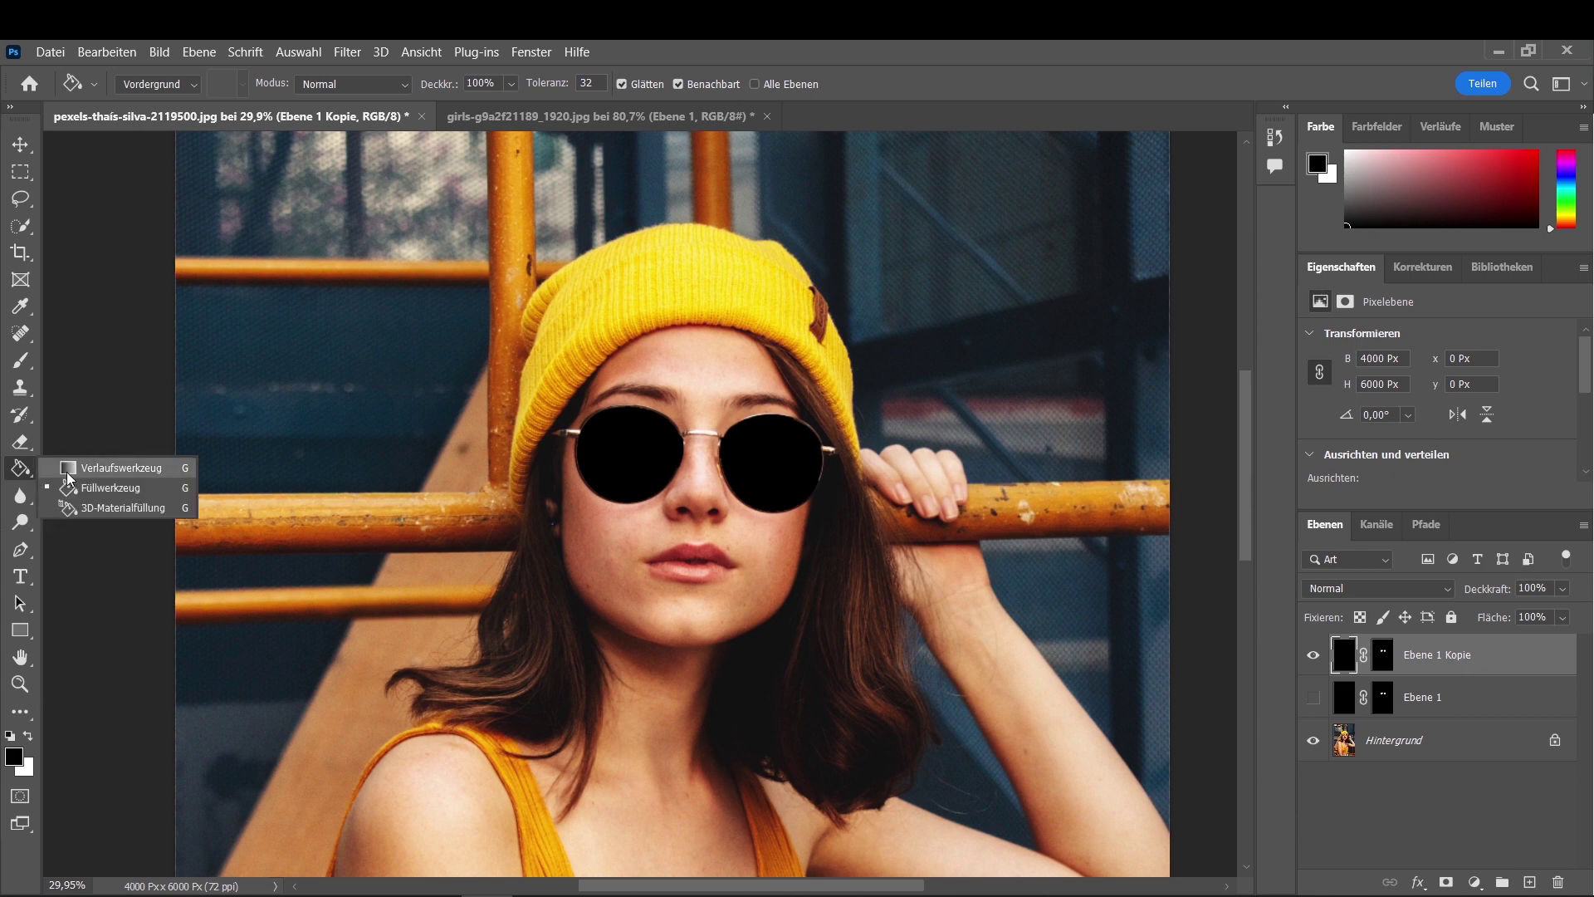
Step: Drag a black-to-white gradient vertically across the lenses with the Verlaufswerkzeug
{"action": "left_click", "coordinate": [69, 471]}
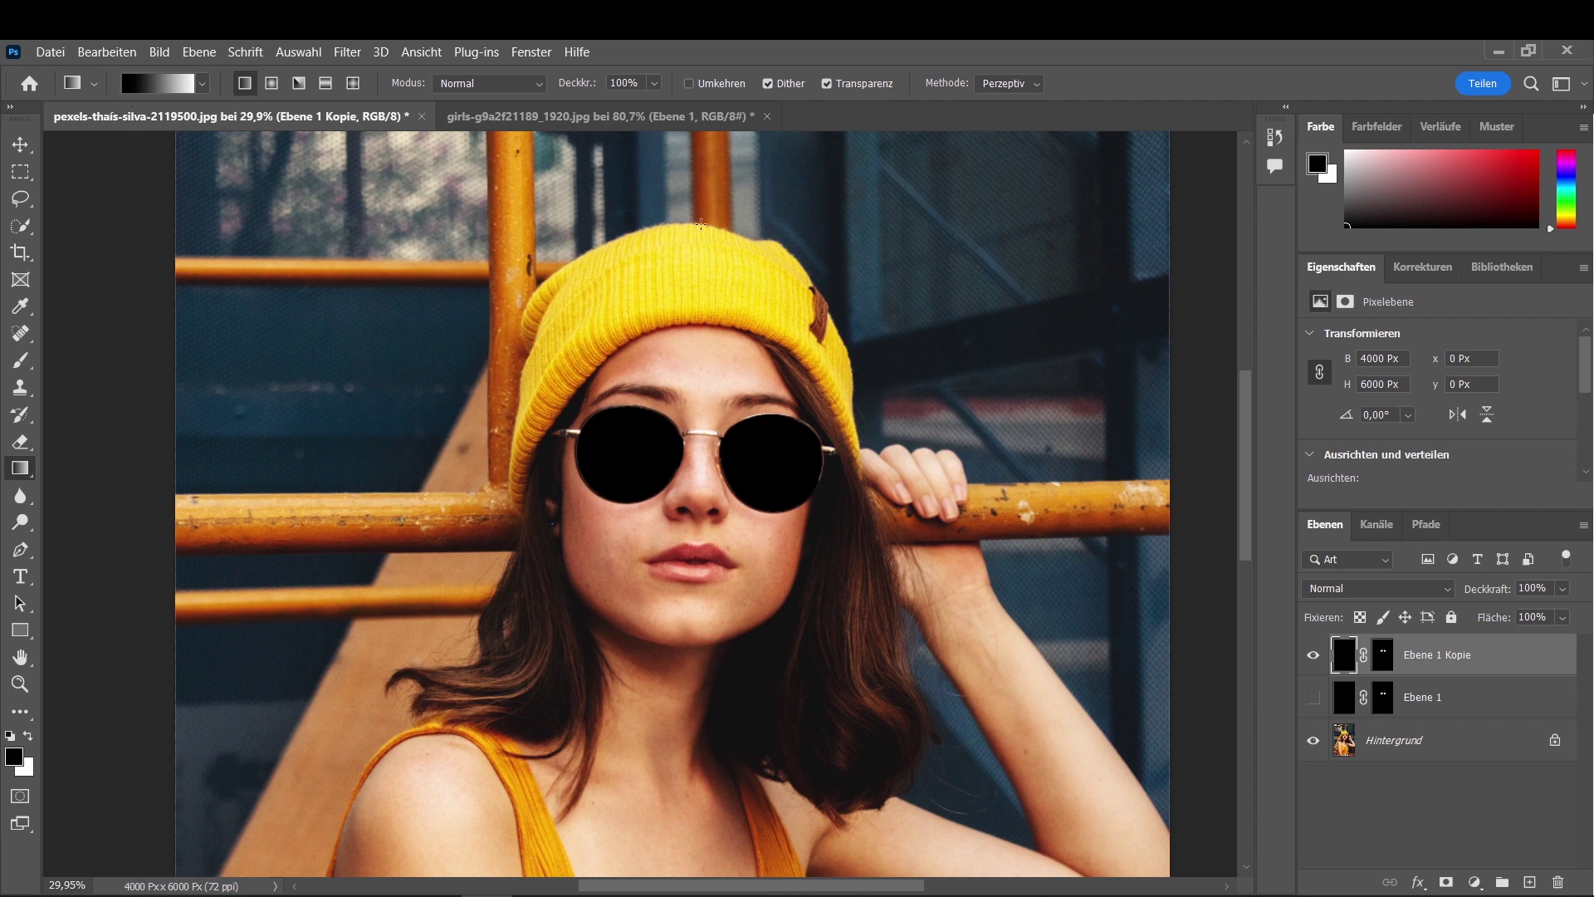
{"action": "left_click_drag", "start_coordinate": [701, 223], "coordinate": [667, 731]}
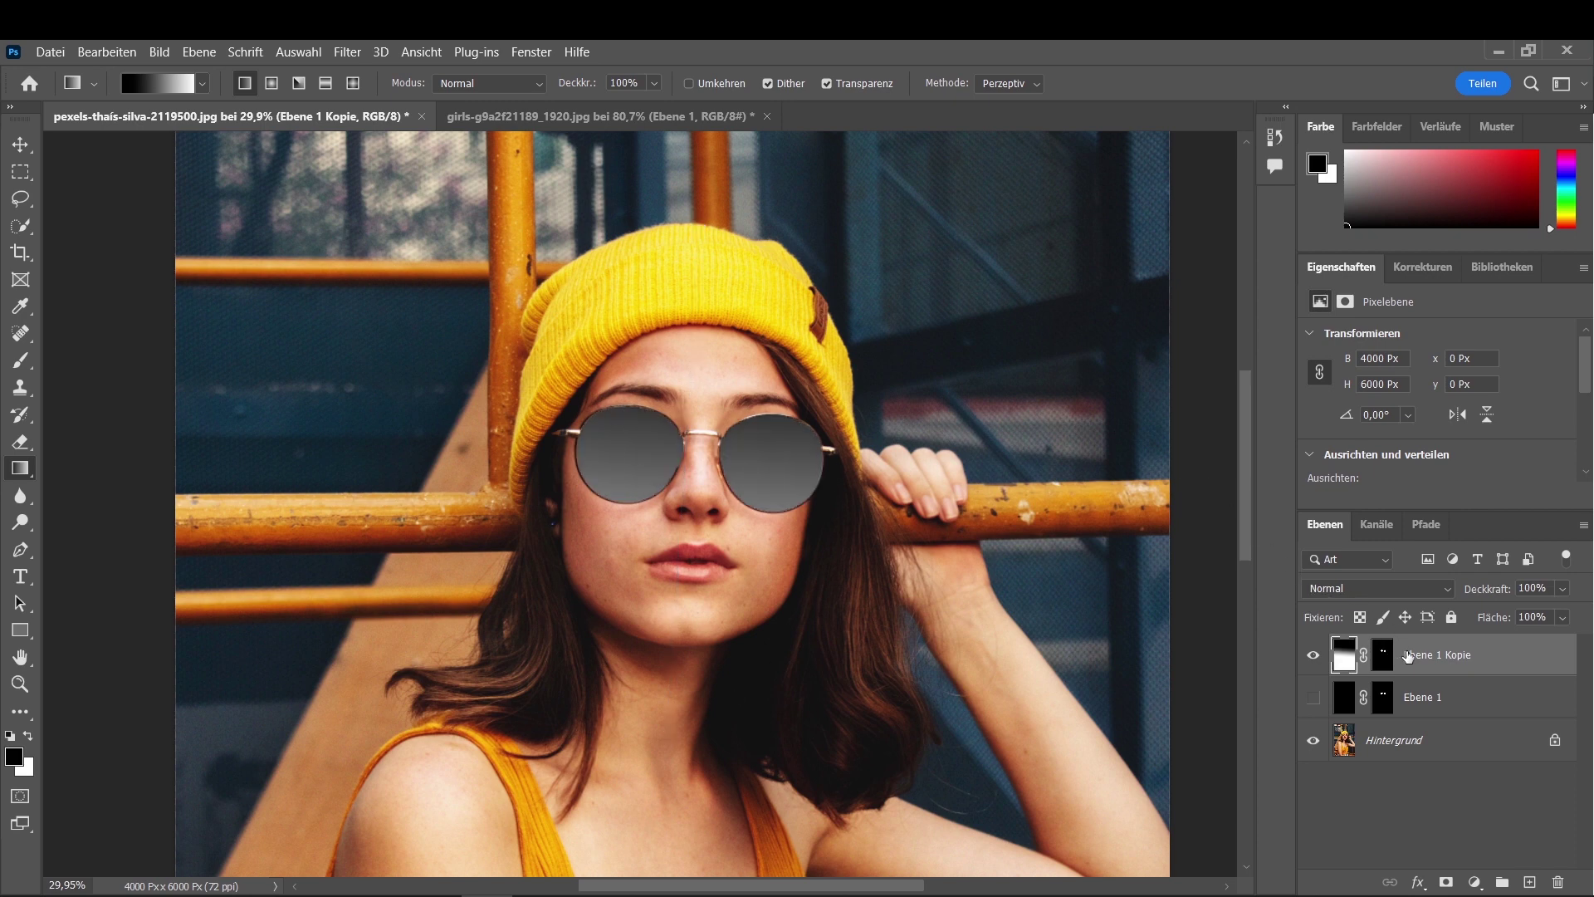
Step: Set Ebene 1 Kopie to Multiplizieren blending and duplicate it as Ebene 1 Kopie 2
{"action": "left_click", "coordinate": [1413, 590]}
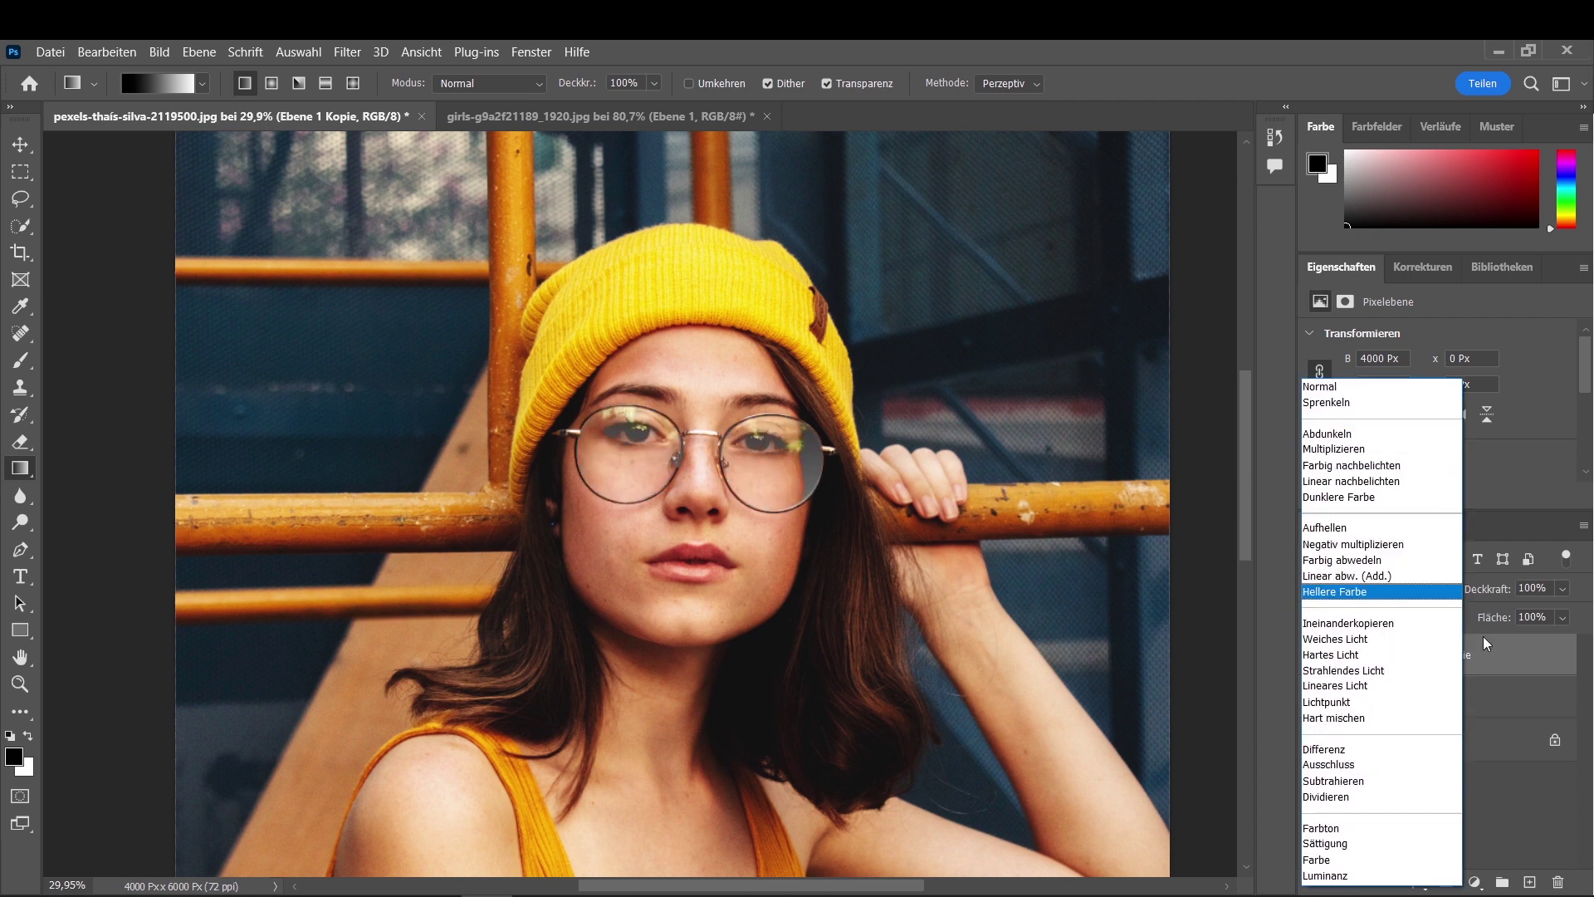
{"action": "left_click", "coordinate": [1483, 636]}
{"action": "left_click", "coordinate": [1414, 591]}
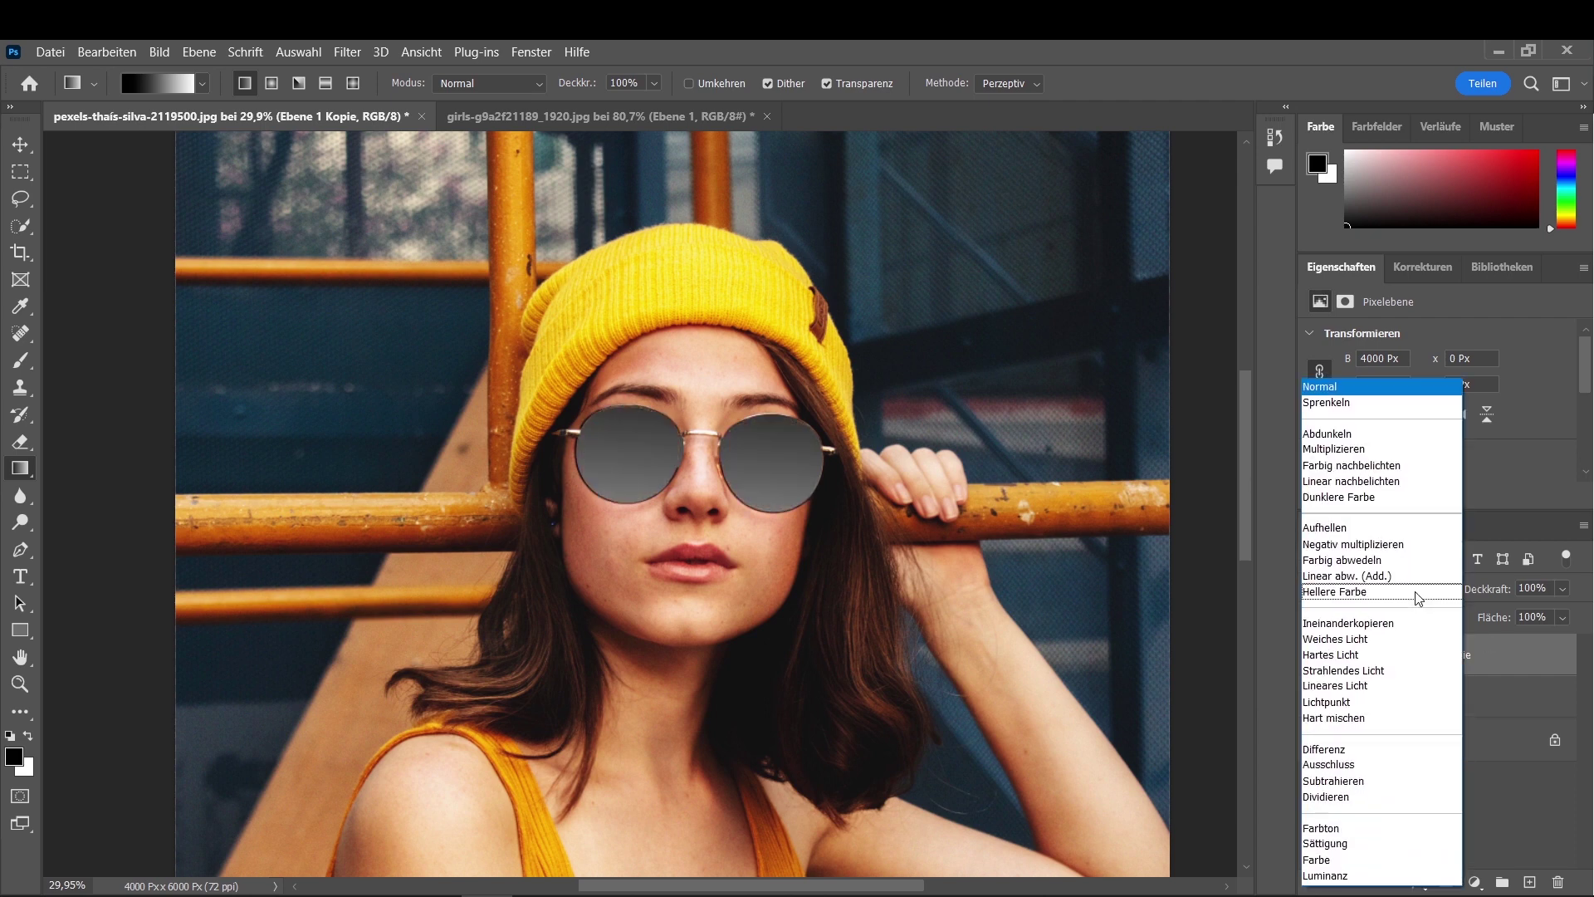
{"action": "left_click", "coordinate": [1345, 450]}
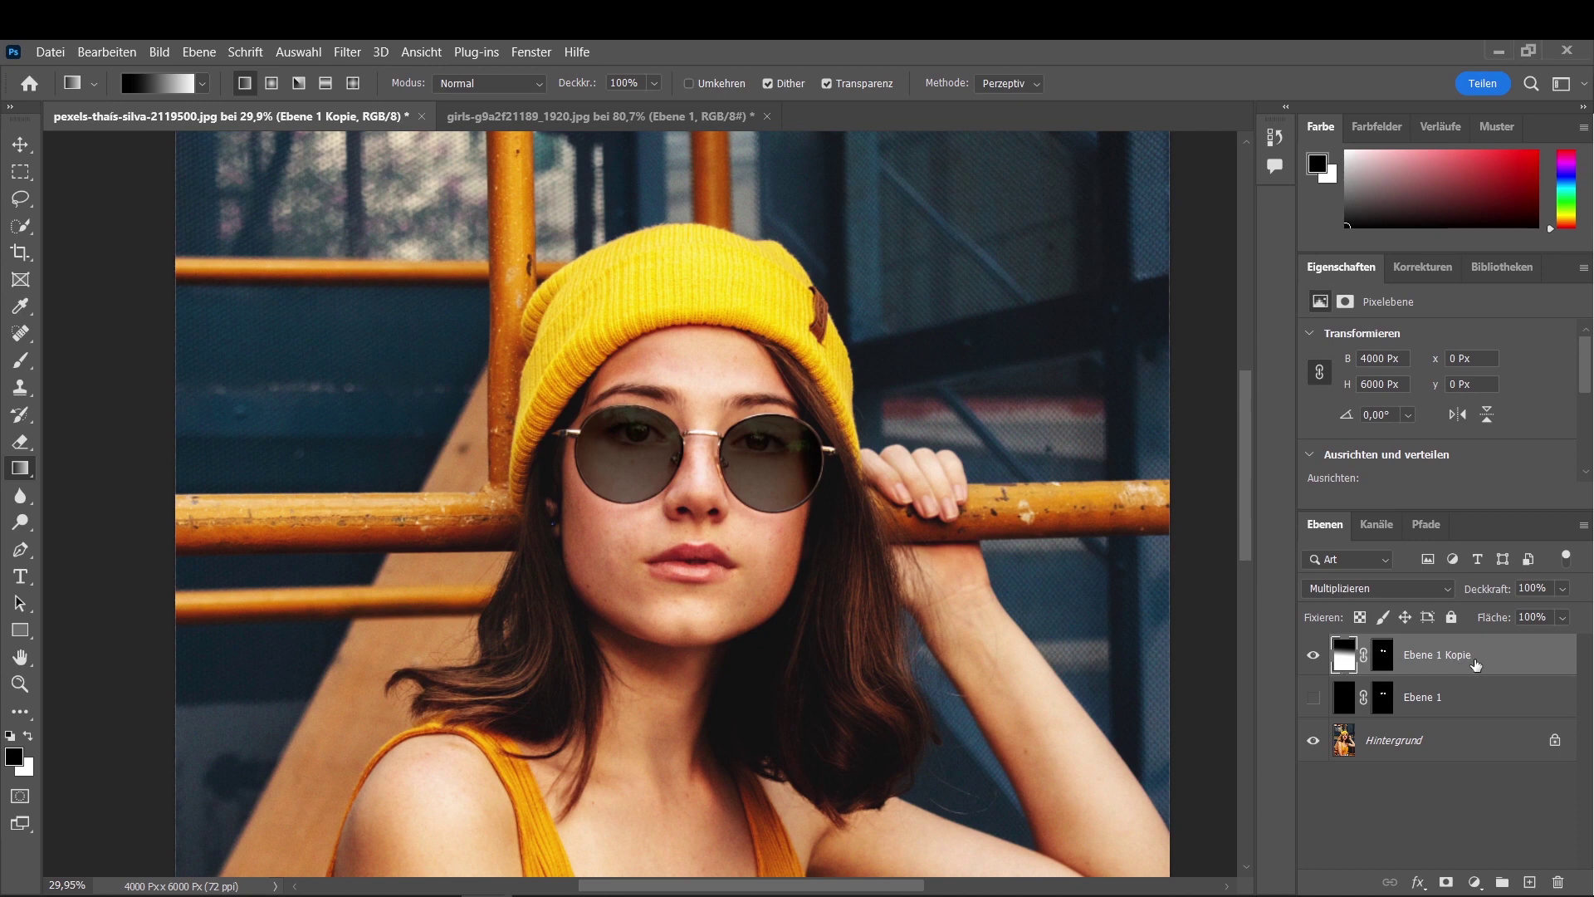
{"action": "left_click_drag", "start_coordinate": [1459, 664], "coordinate": [1530, 882]}
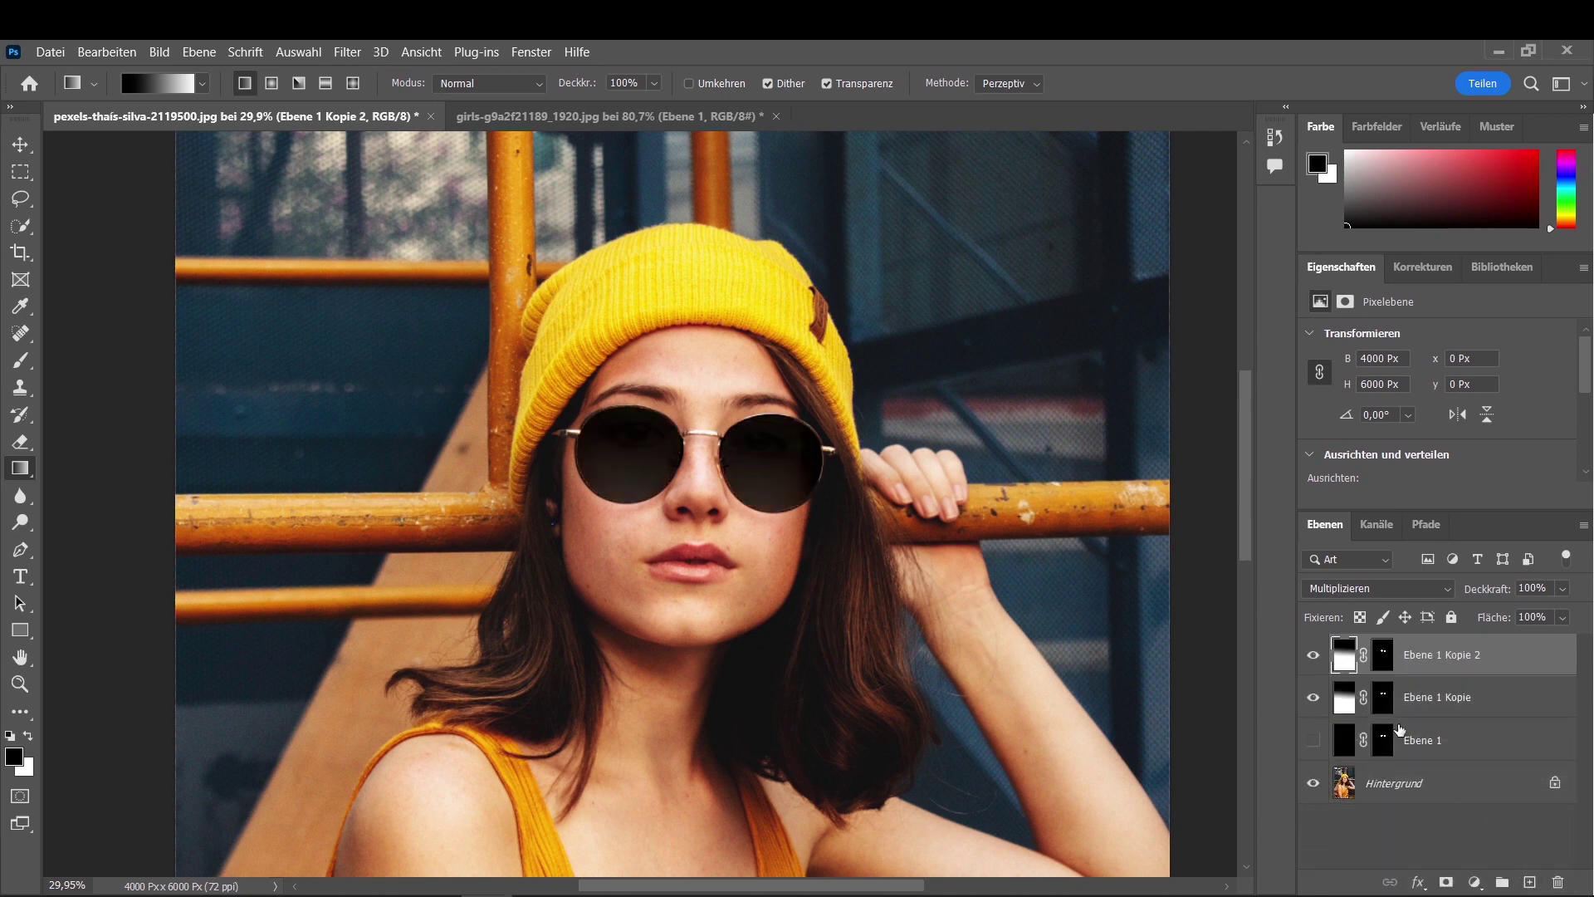
Step: Hide Ebene 1 Kopie and pick an orange-to-red Orangetöne gradient preset
{"action": "left_click", "coordinate": [1312, 697]}
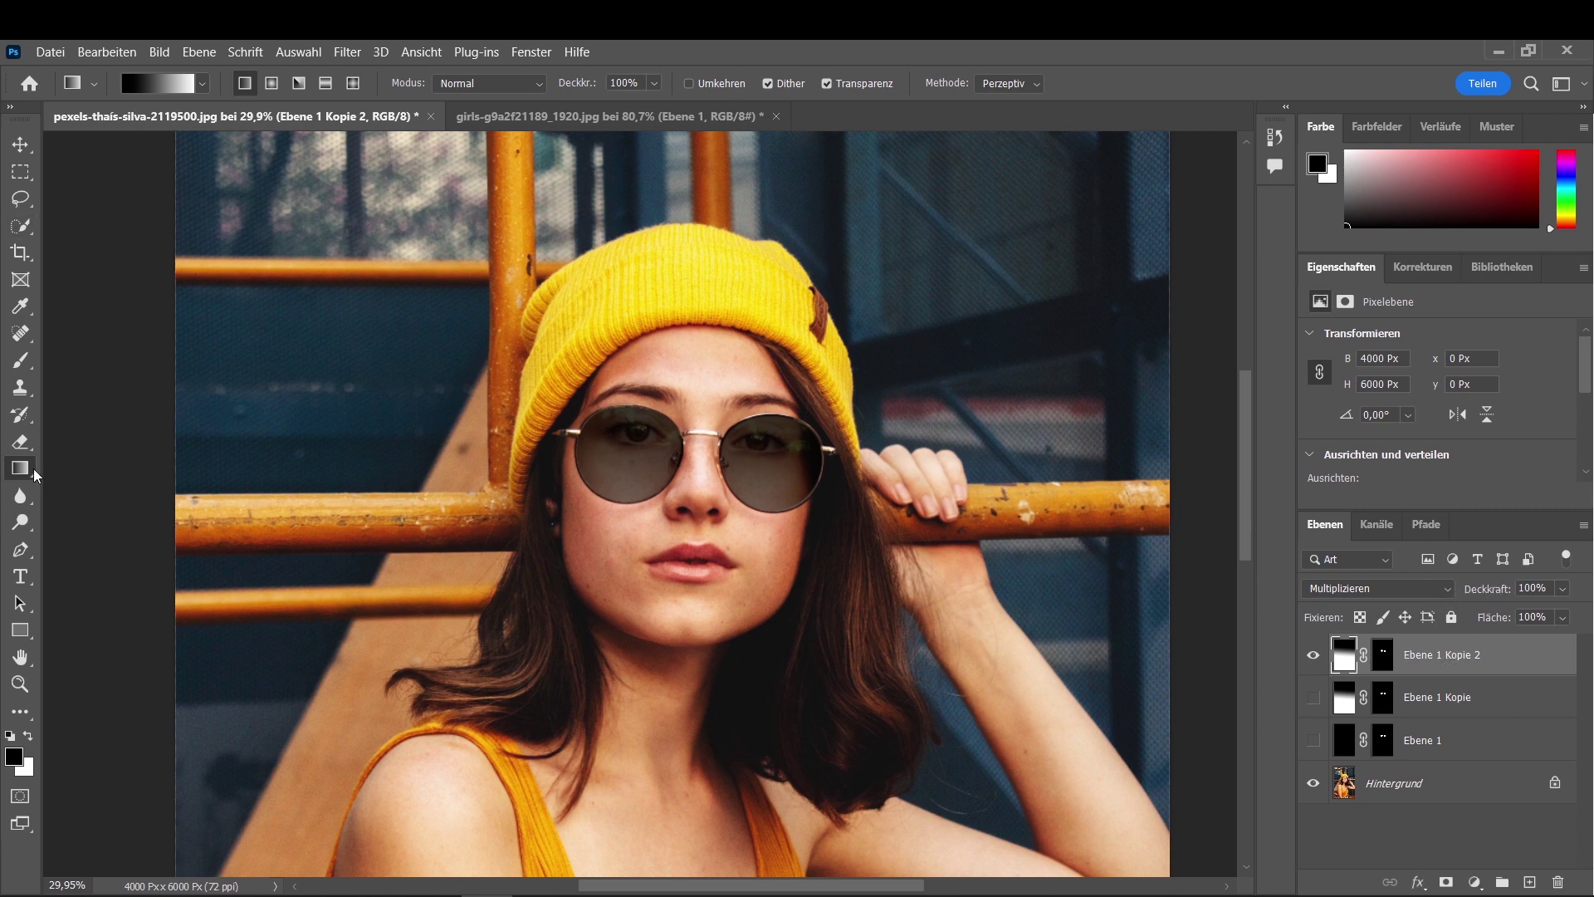
{"action": "left_click", "coordinate": [200, 86]}
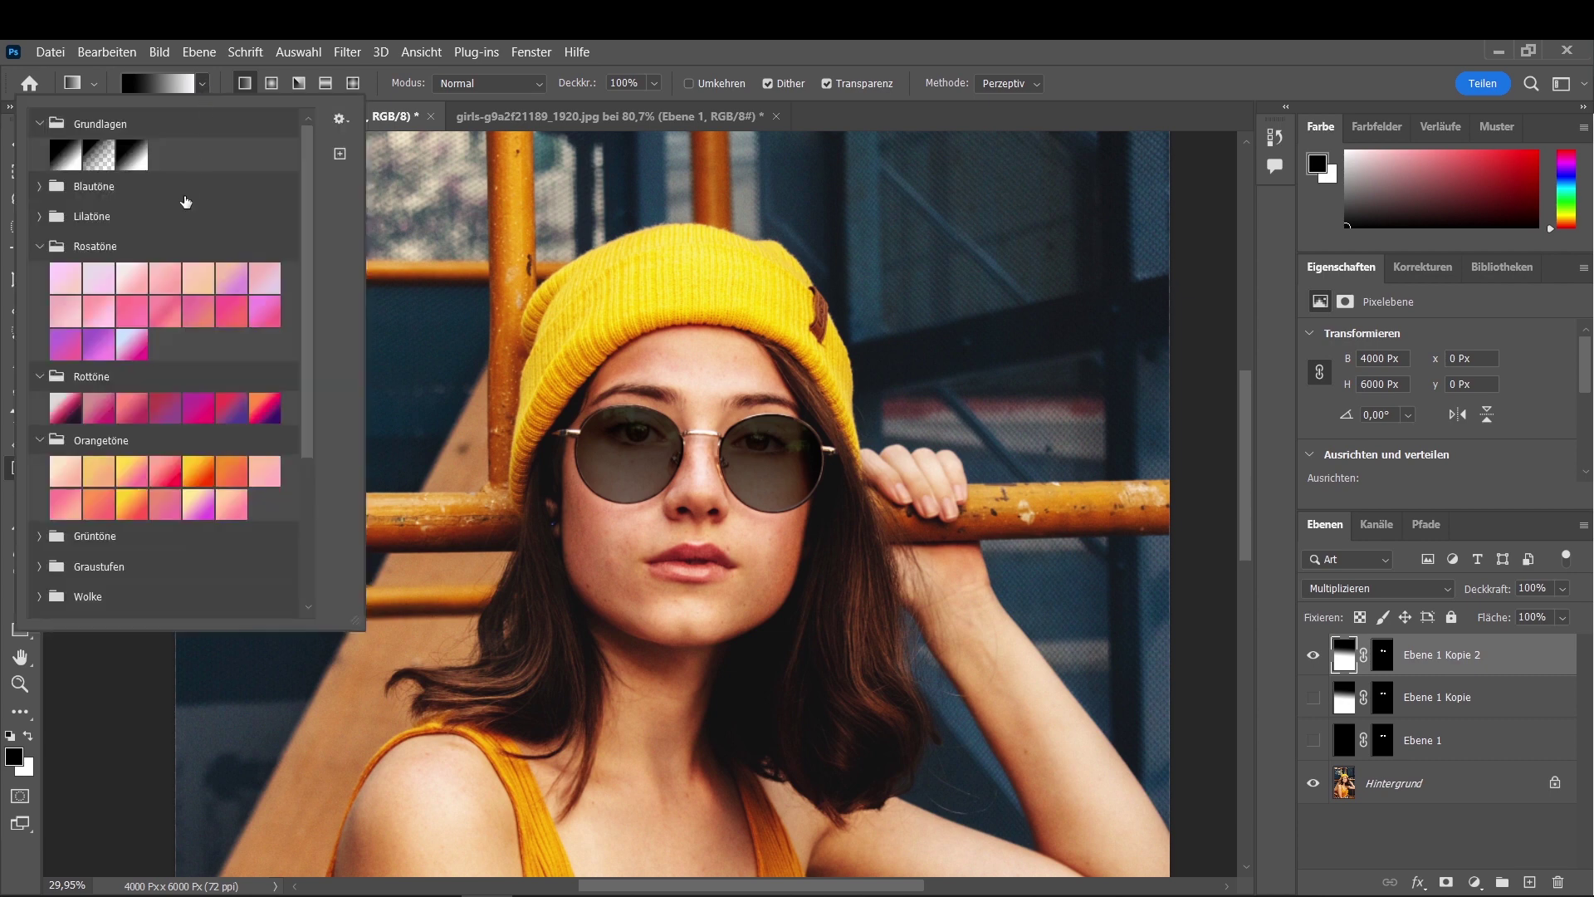
{"action": "scroll", "coordinate": [83, 535], "scroll_direction": "down", "scroll_amount": 2}
{"action": "scroll", "coordinate": [83, 532], "scroll_direction": "down", "scroll_amount": 2}
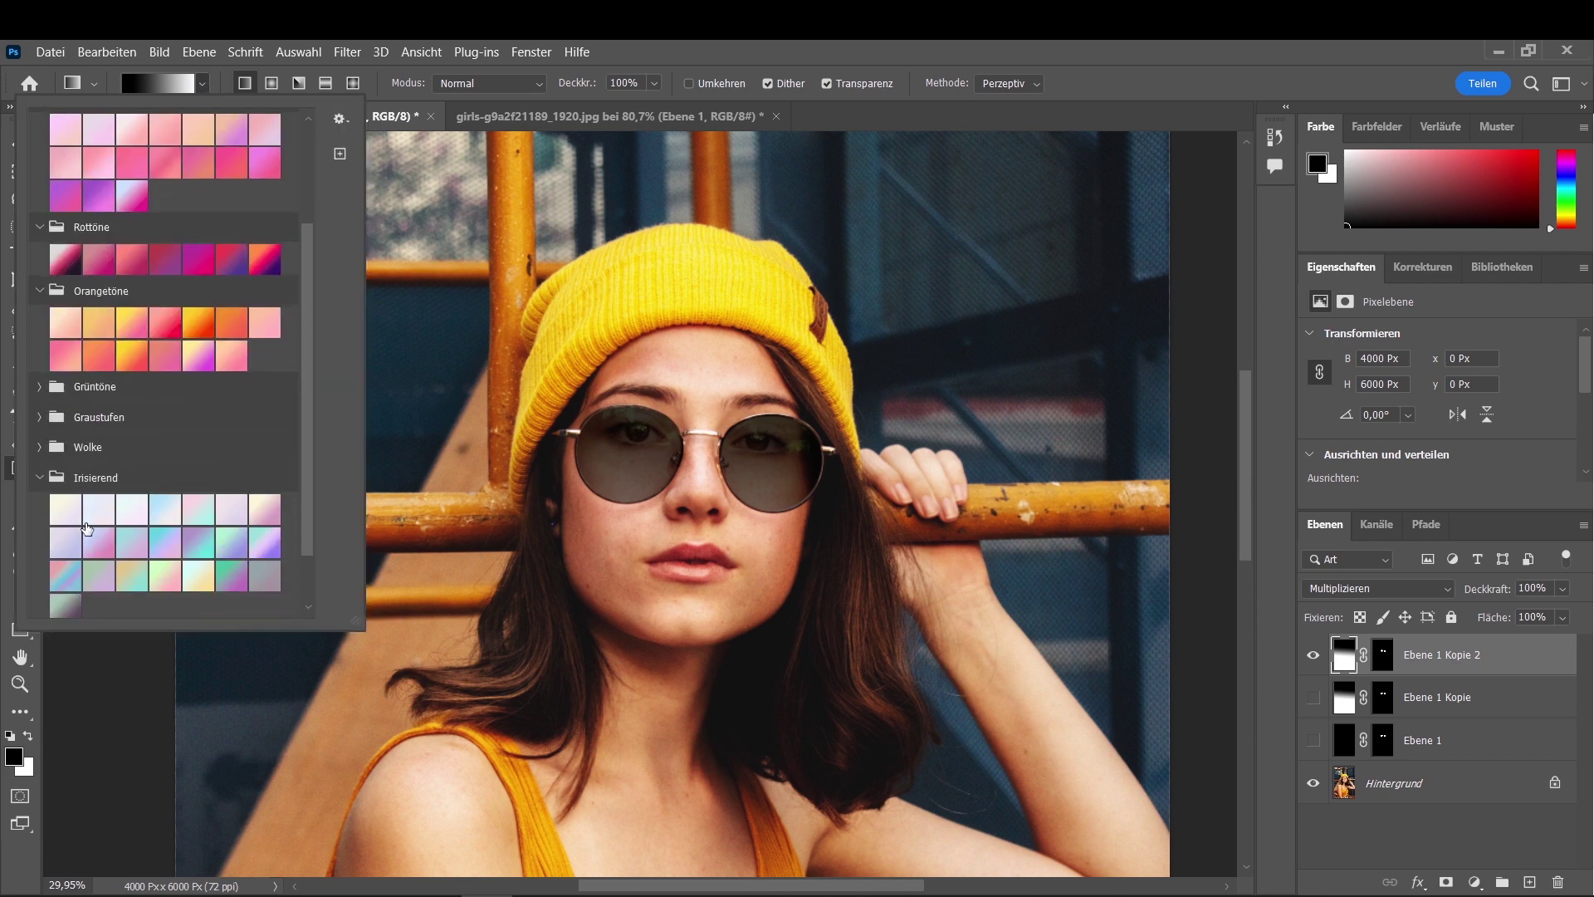
{"action": "scroll", "coordinate": [86, 528], "scroll_direction": "up", "scroll_amount": 1}
{"action": "scroll", "coordinate": [87, 528], "scroll_direction": "up", "scroll_amount": 1}
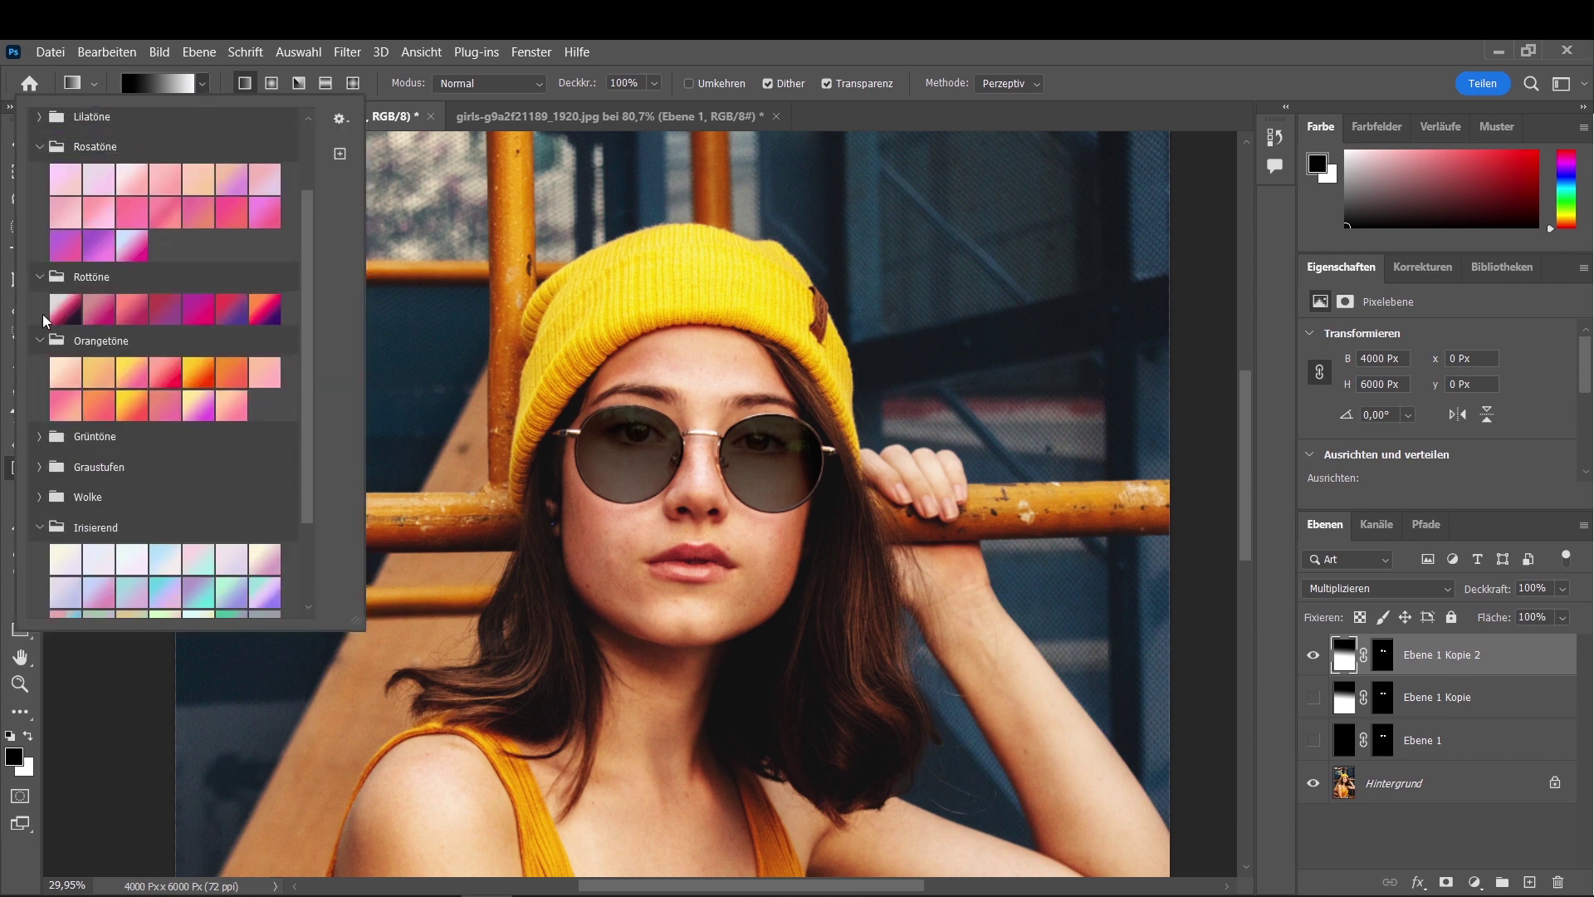
{"action": "left_click", "coordinate": [137, 405]}
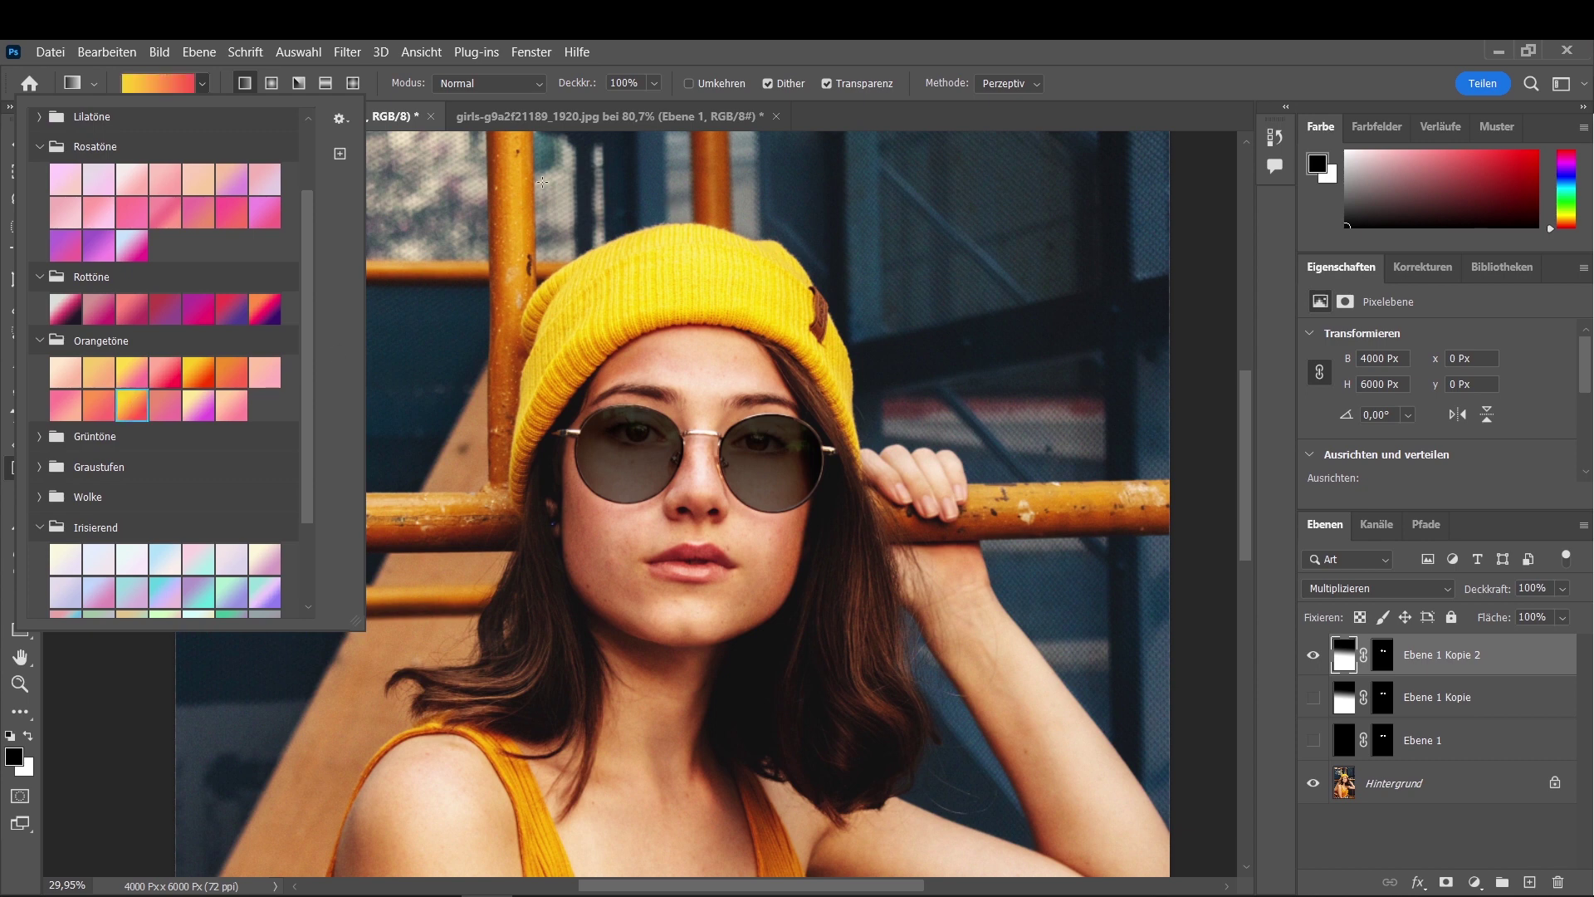
{"action": "left_click", "coordinate": [707, 223]}
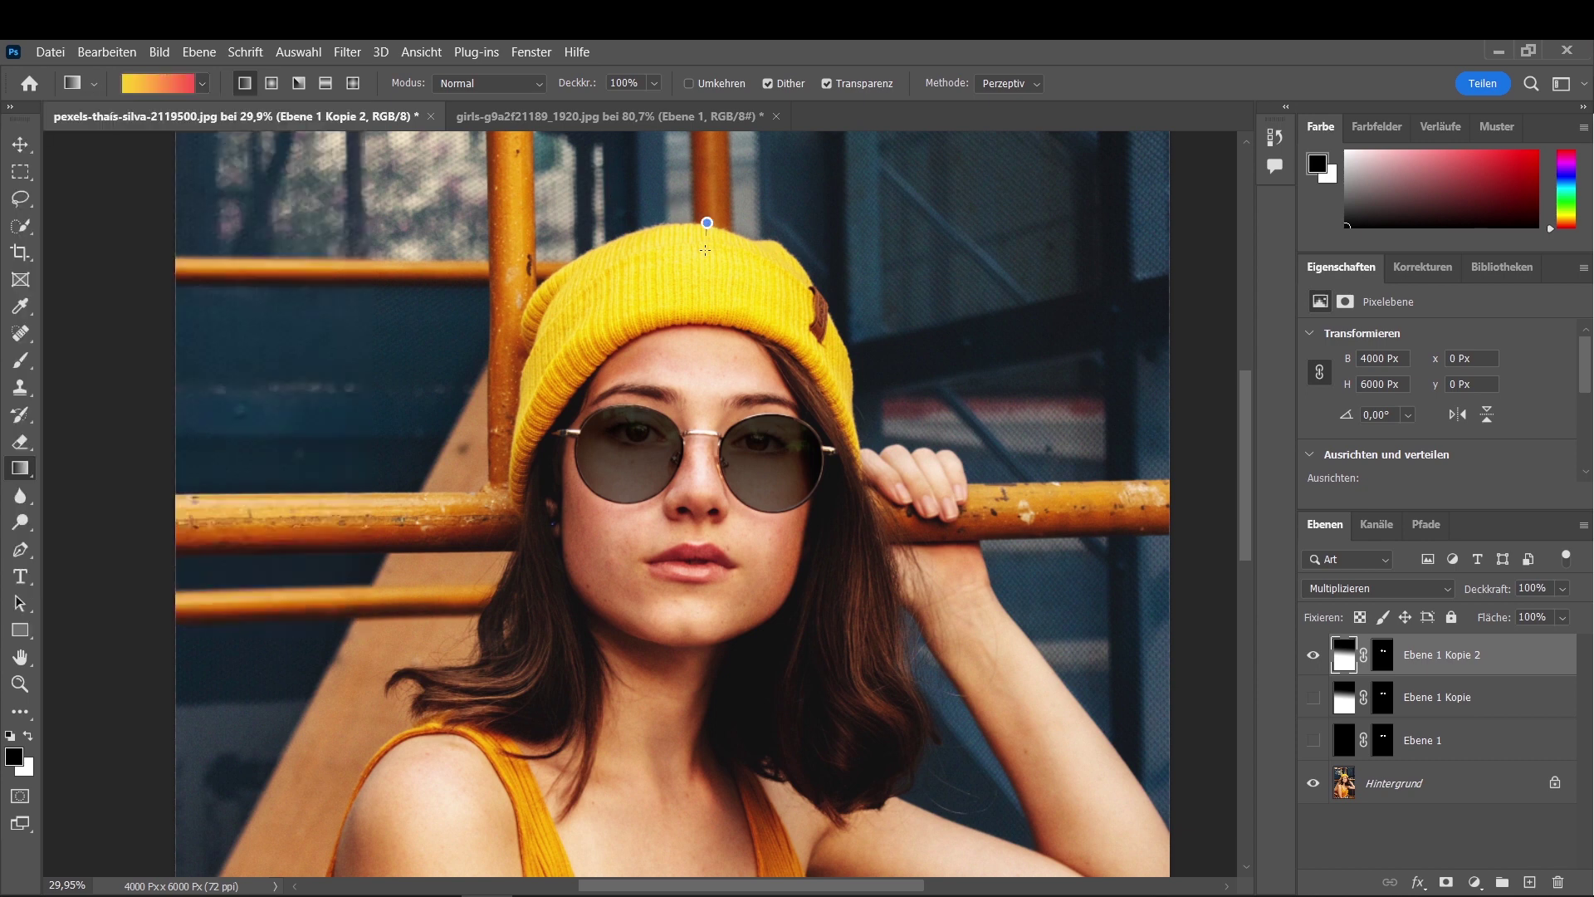
Step: Drag the orange gradient from the hat down over the glasses on Ebene 1 Kopie 2
{"action": "left_click_drag", "start_coordinate": [706, 222], "coordinate": [698, 560]}
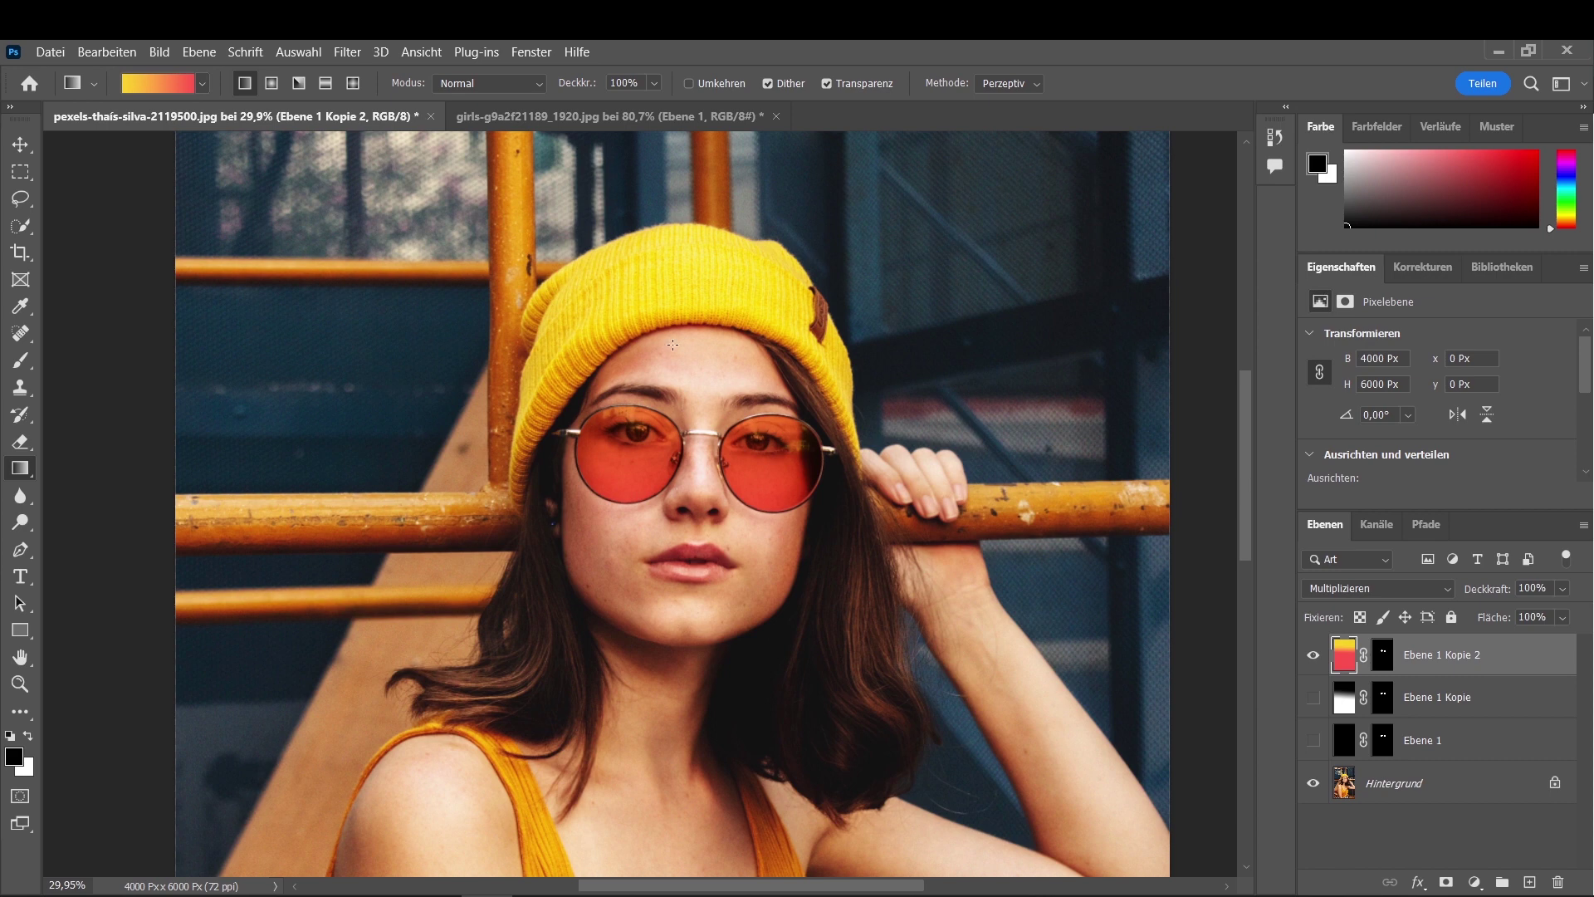
{"action": "left_click_drag", "start_coordinate": [676, 341], "coordinate": [701, 598]}
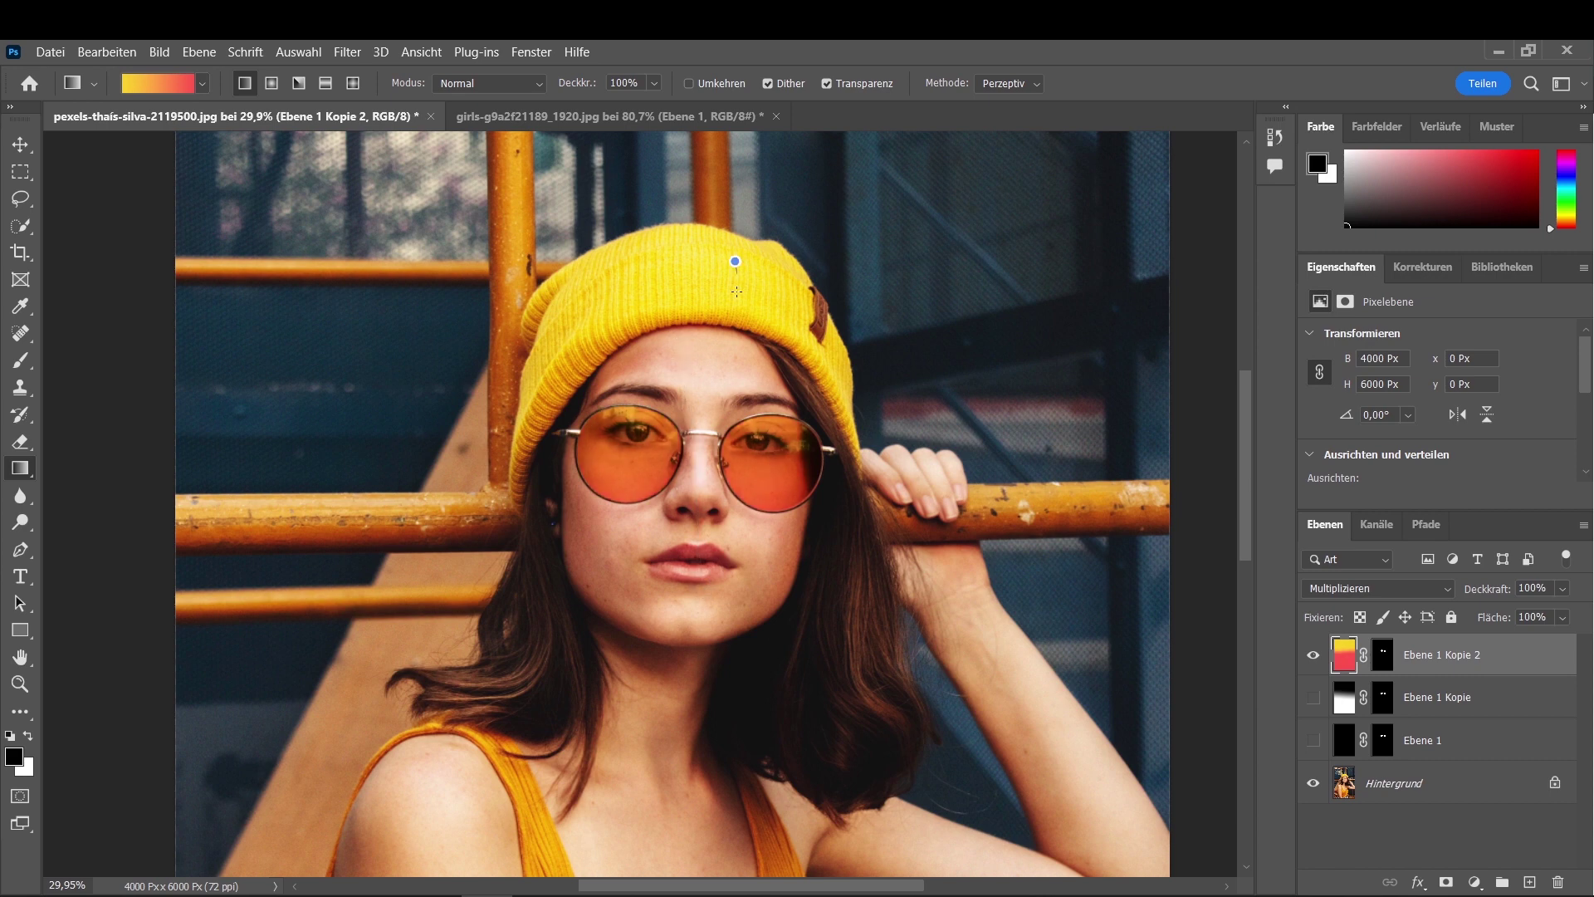
{"action": "left_click_drag", "start_coordinate": [736, 291], "coordinate": [726, 457]}
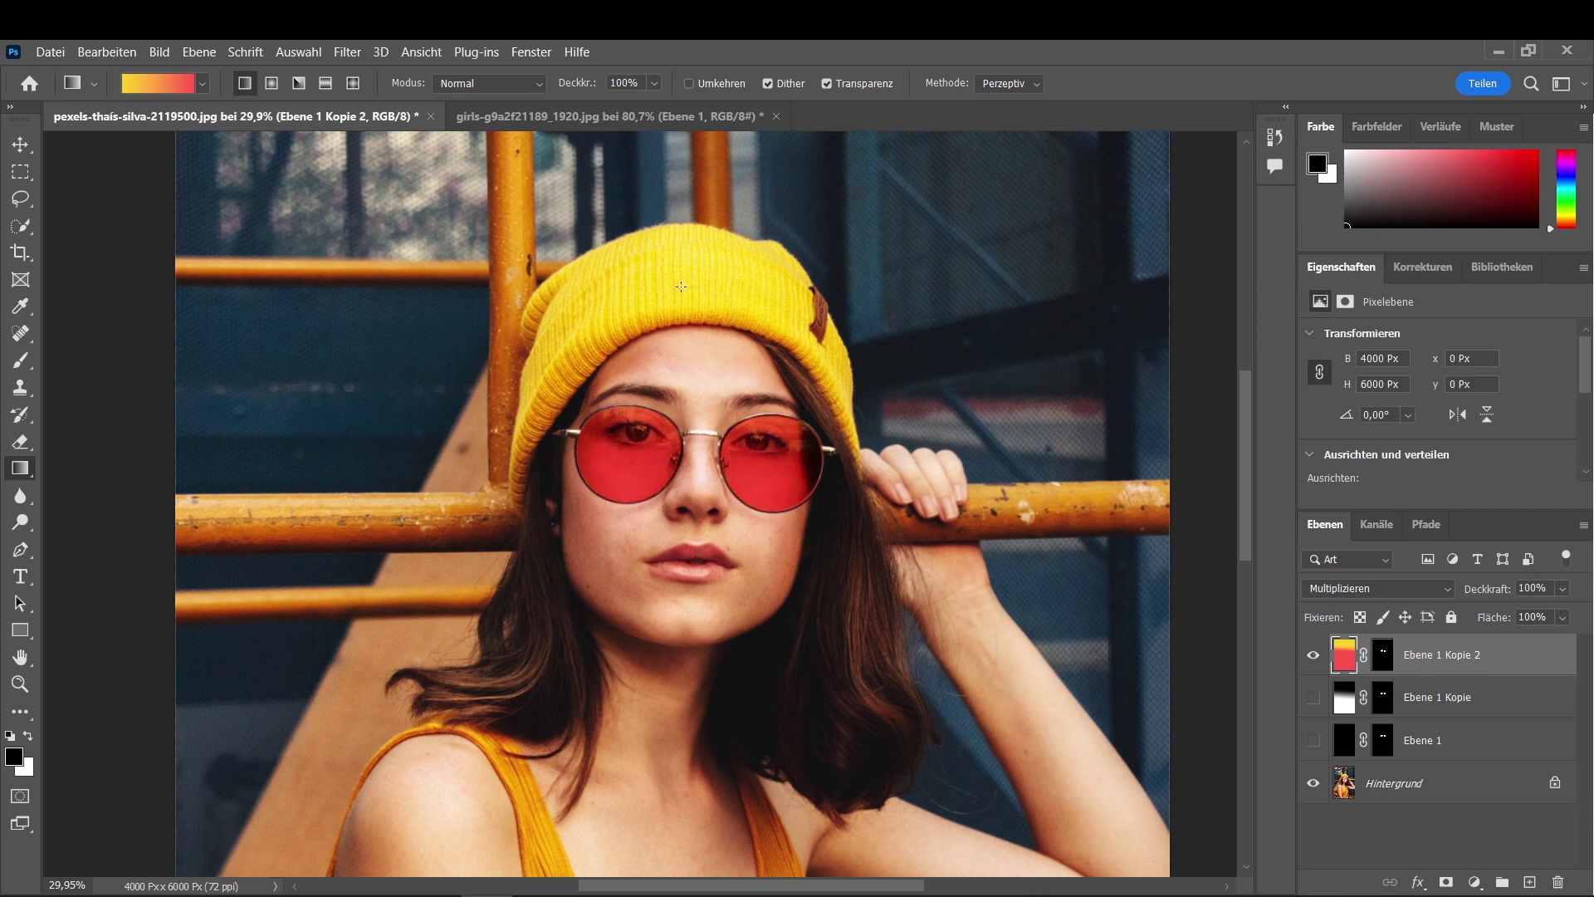
{"action": "left_click_drag", "start_coordinate": [681, 287], "coordinate": [681, 478]}
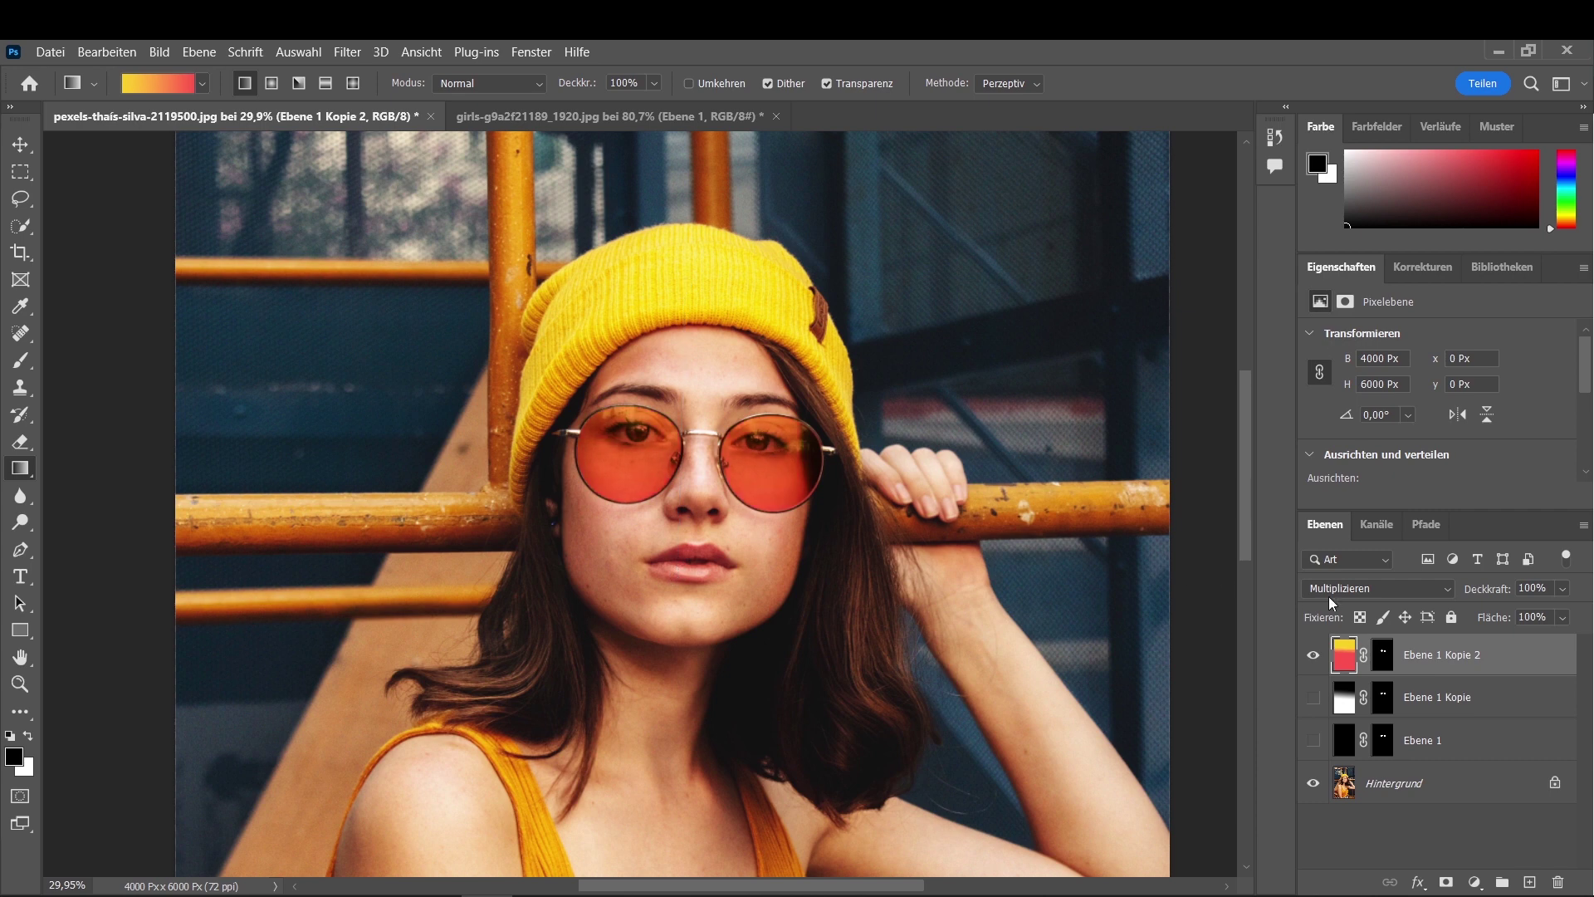
Step: Change the blend mode of the orange lens layer Ebene 1 Kopie 2 to Weiches Licht
{"action": "left_click", "coordinate": [1447, 590]}
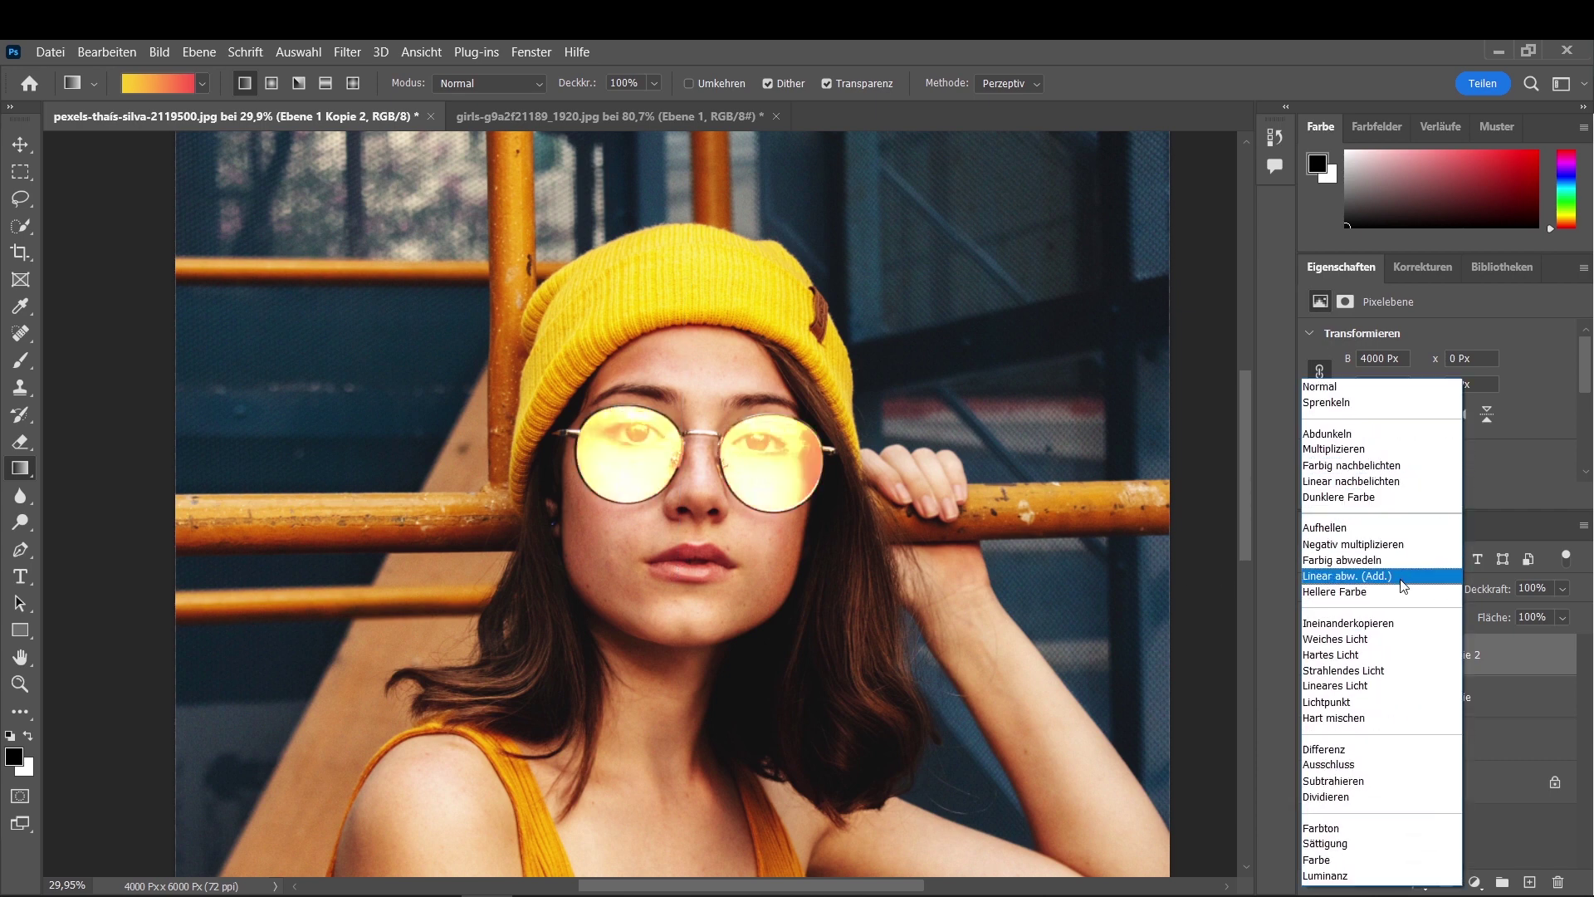
{"action": "left_click", "coordinate": [1376, 640]}
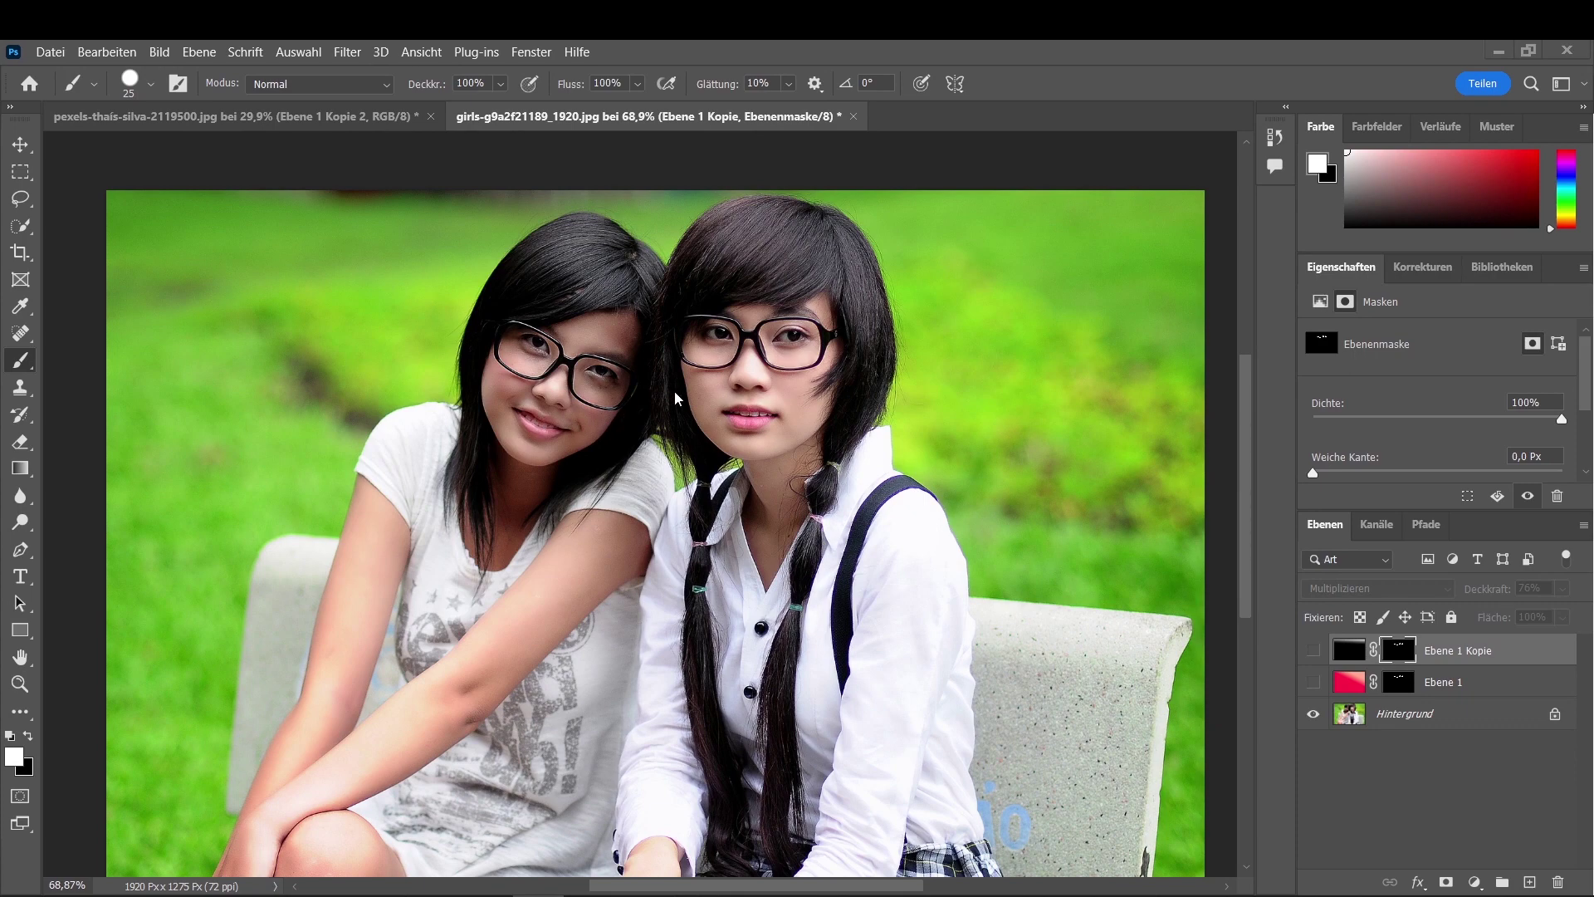
Step: Zoom in and make both the red Ebene 1 and dark grey Ebene 1 Kopie layers visible
{"action": "scroll", "coordinate": [674, 390], "scroll_direction": "up", "scroll_amount": 5}
{"action": "scroll", "coordinate": [859, 454], "scroll_direction": "up", "scroll_amount": 1}
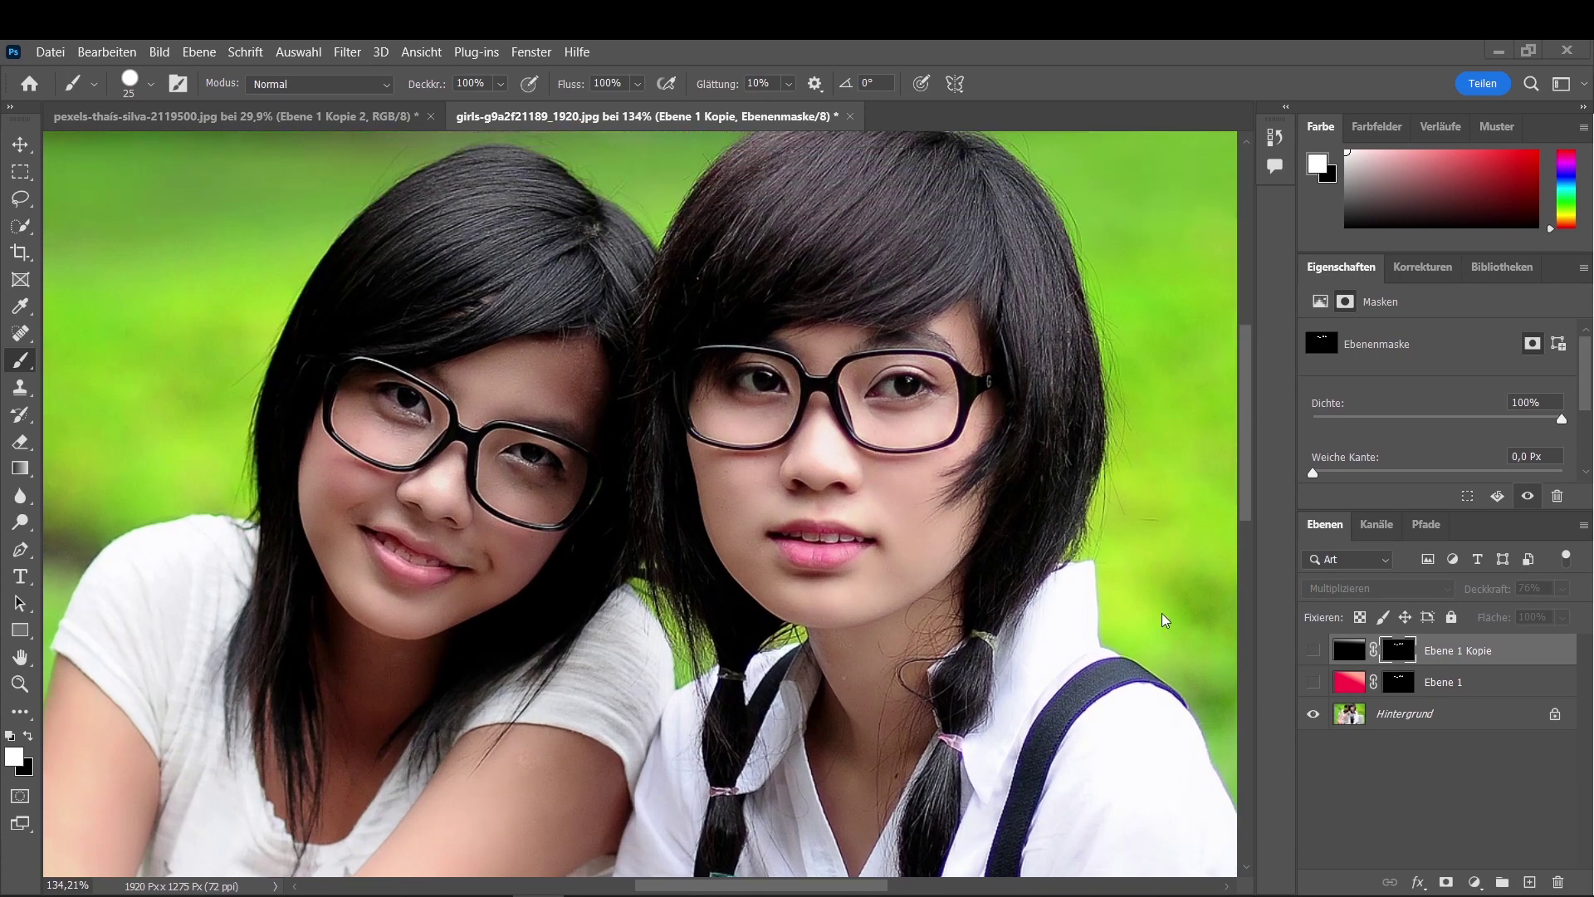
{"action": "left_click", "coordinate": [1314, 682]}
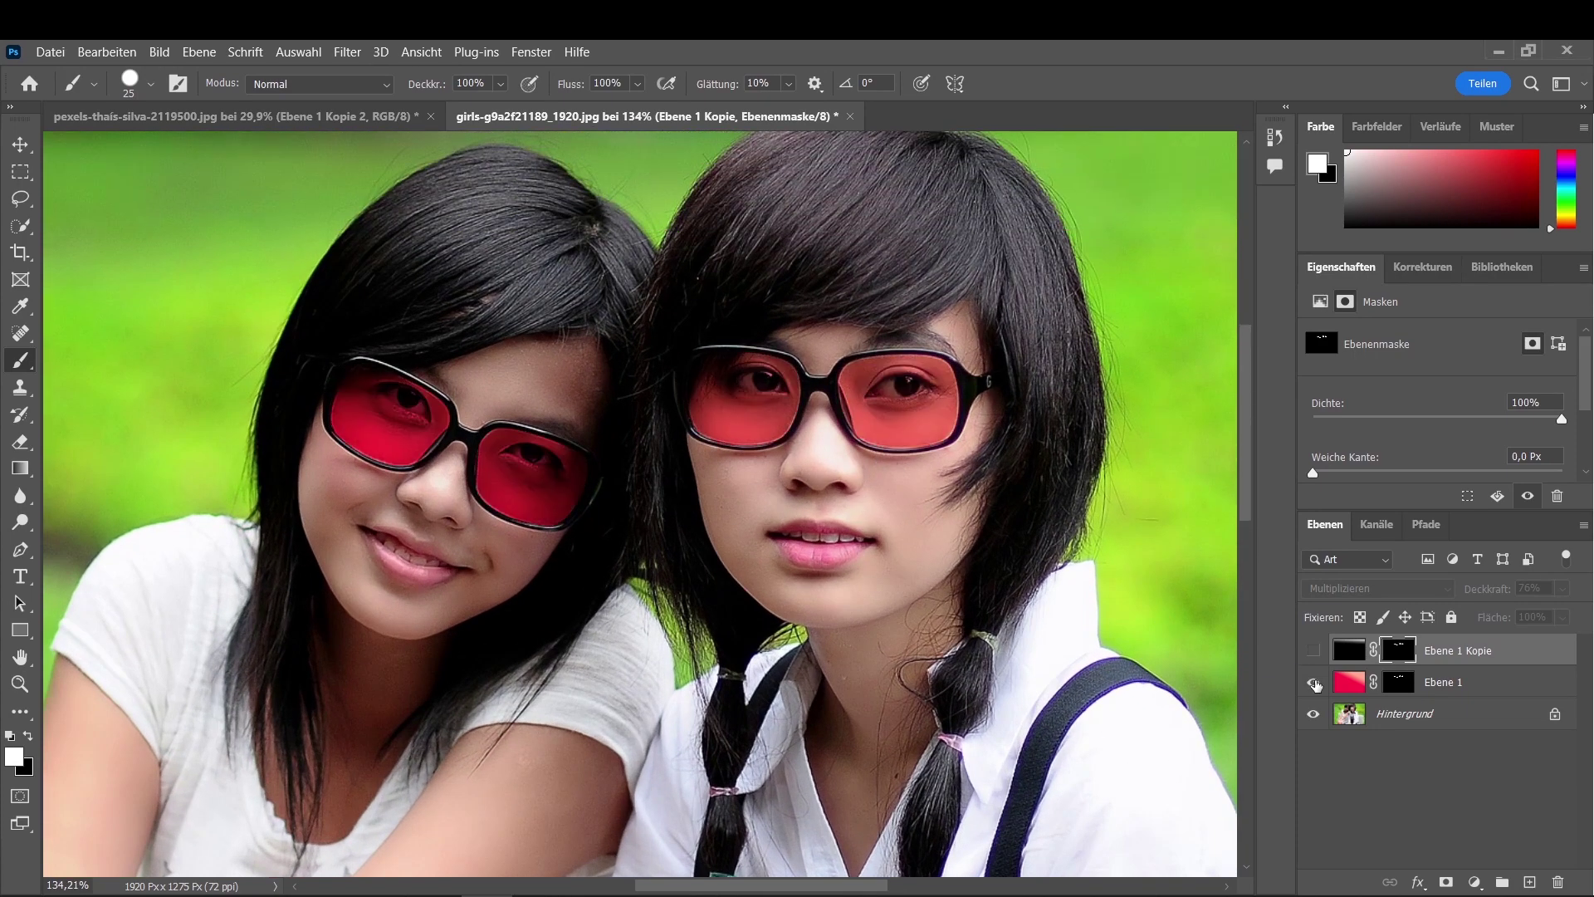
{"action": "left_click", "coordinate": [1314, 681]}
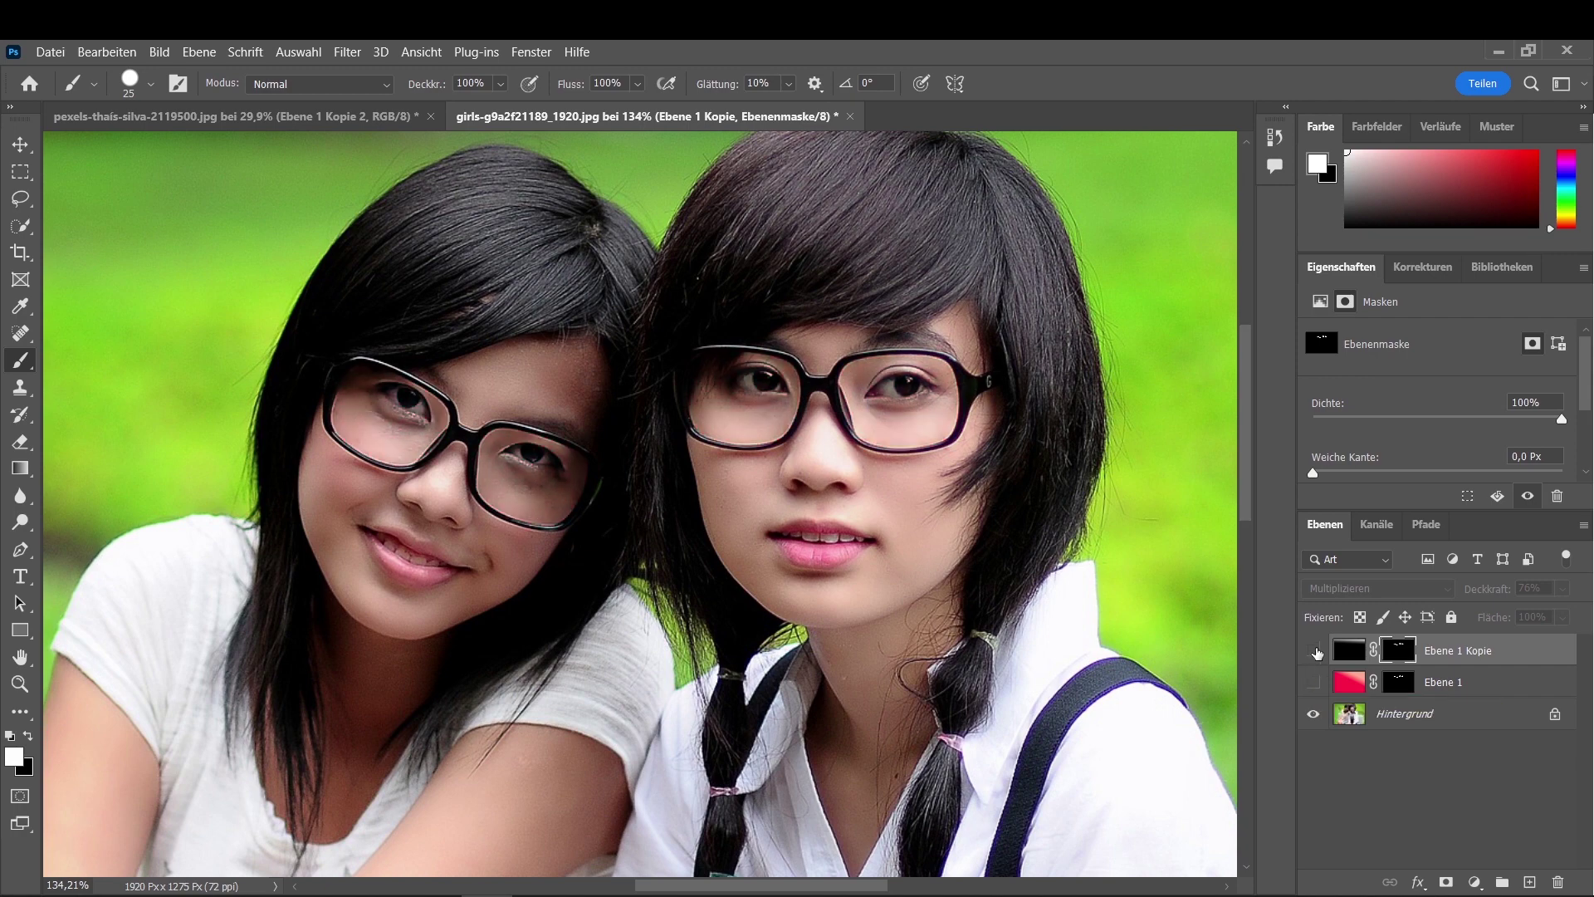
{"action": "left_click", "coordinate": [1314, 651]}
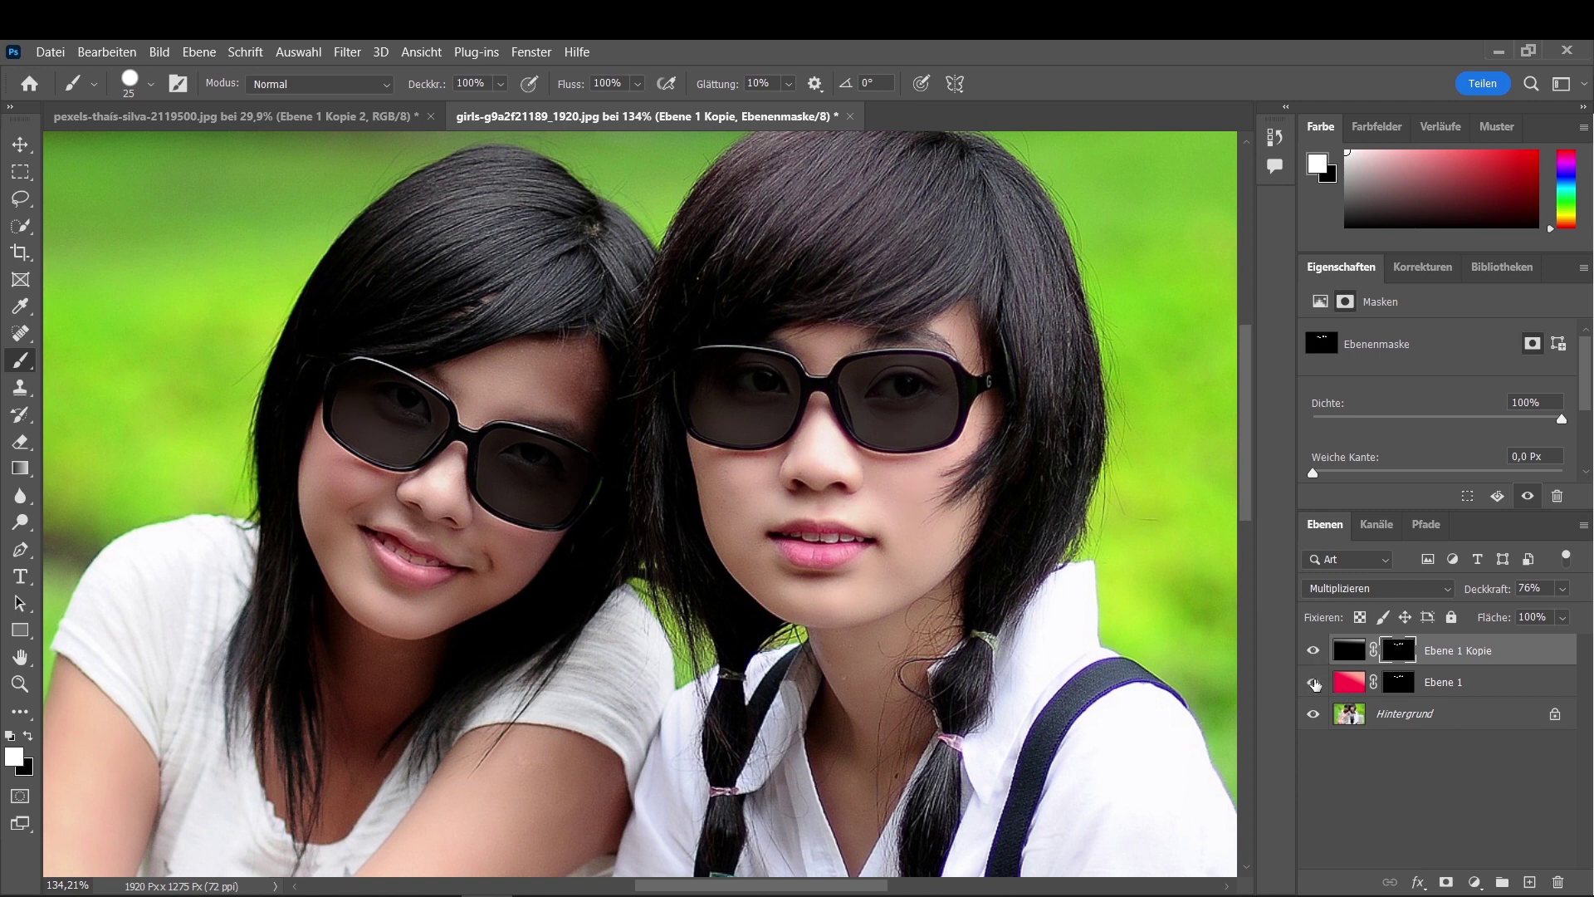
{"action": "left_click", "coordinate": [1315, 683]}
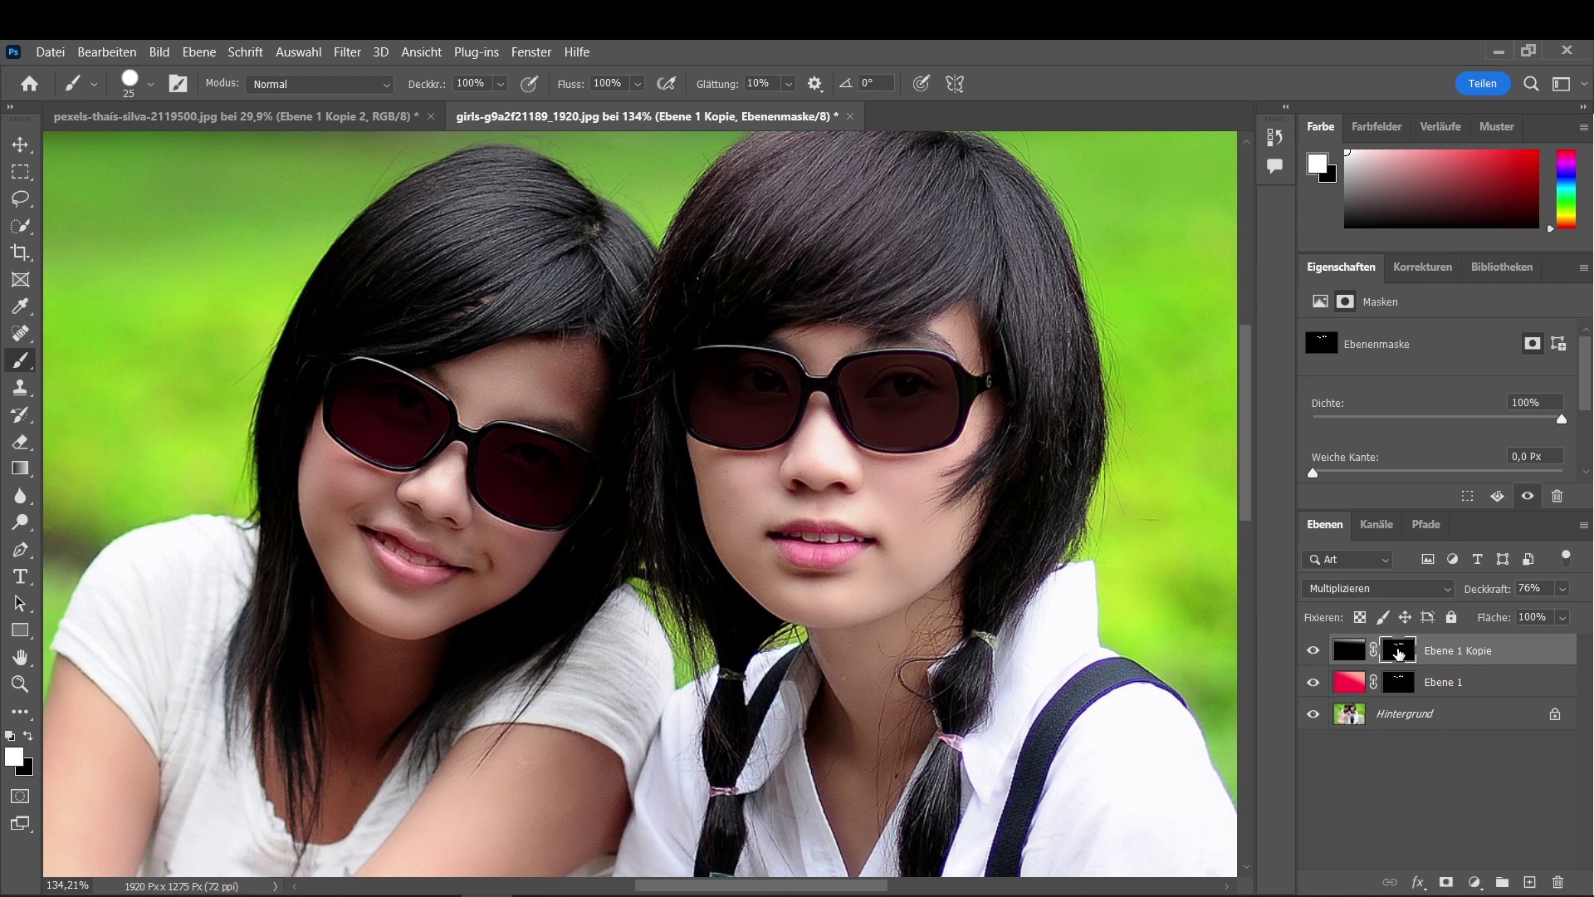
Step: Paint black on Ebene 1 Kopie's mask over both of the left girl's lenses to reveal red
{"action": "left_click", "coordinate": [30, 736]}
{"action": "mouse_move", "coordinate": [299, 427]}
{"action": "left_mouse_down"}
{"action": "mouse_move", "coordinate": [416, 363]}
{"action": "mouse_move", "coordinate": [357, 459]}
{"action": "mouse_move", "coordinate": [409, 452]}
{"action": "left_mouse_up"}
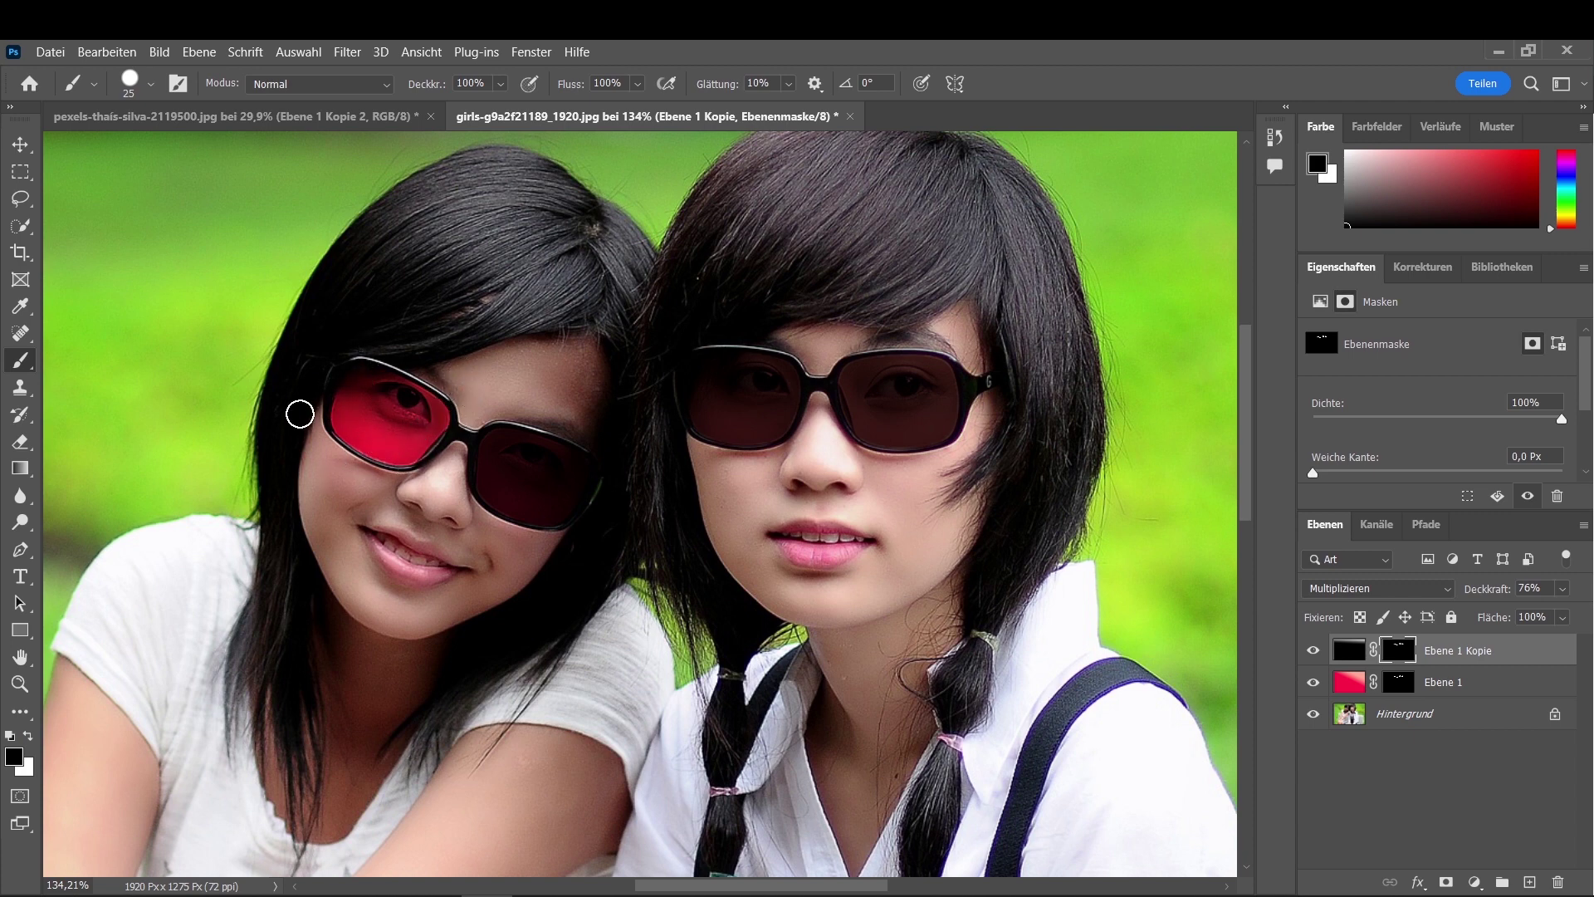
{"action": "mouse_move", "coordinate": [473, 460]}
{"action": "left_mouse_down"}
{"action": "mouse_move", "coordinate": [495, 501]}
{"action": "mouse_move", "coordinate": [562, 430]}
{"action": "mouse_move", "coordinate": [583, 466]}
{"action": "mouse_move", "coordinate": [509, 488]}
{"action": "mouse_move", "coordinate": [533, 504]}
{"action": "left_mouse_up"}
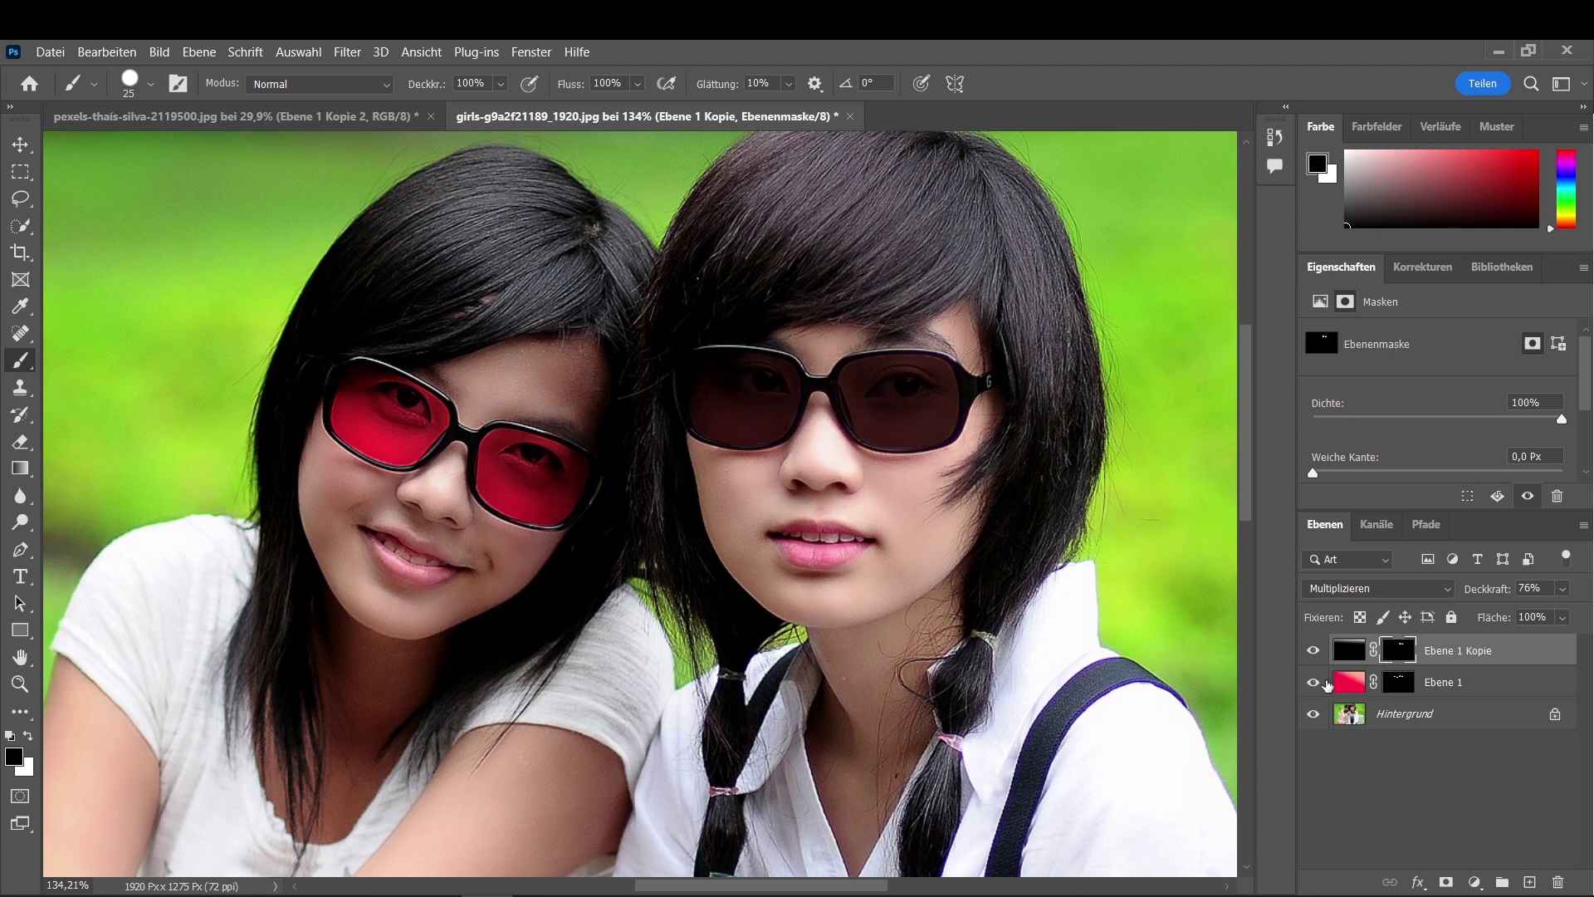
{"action": "left_click", "coordinate": [1349, 682]}
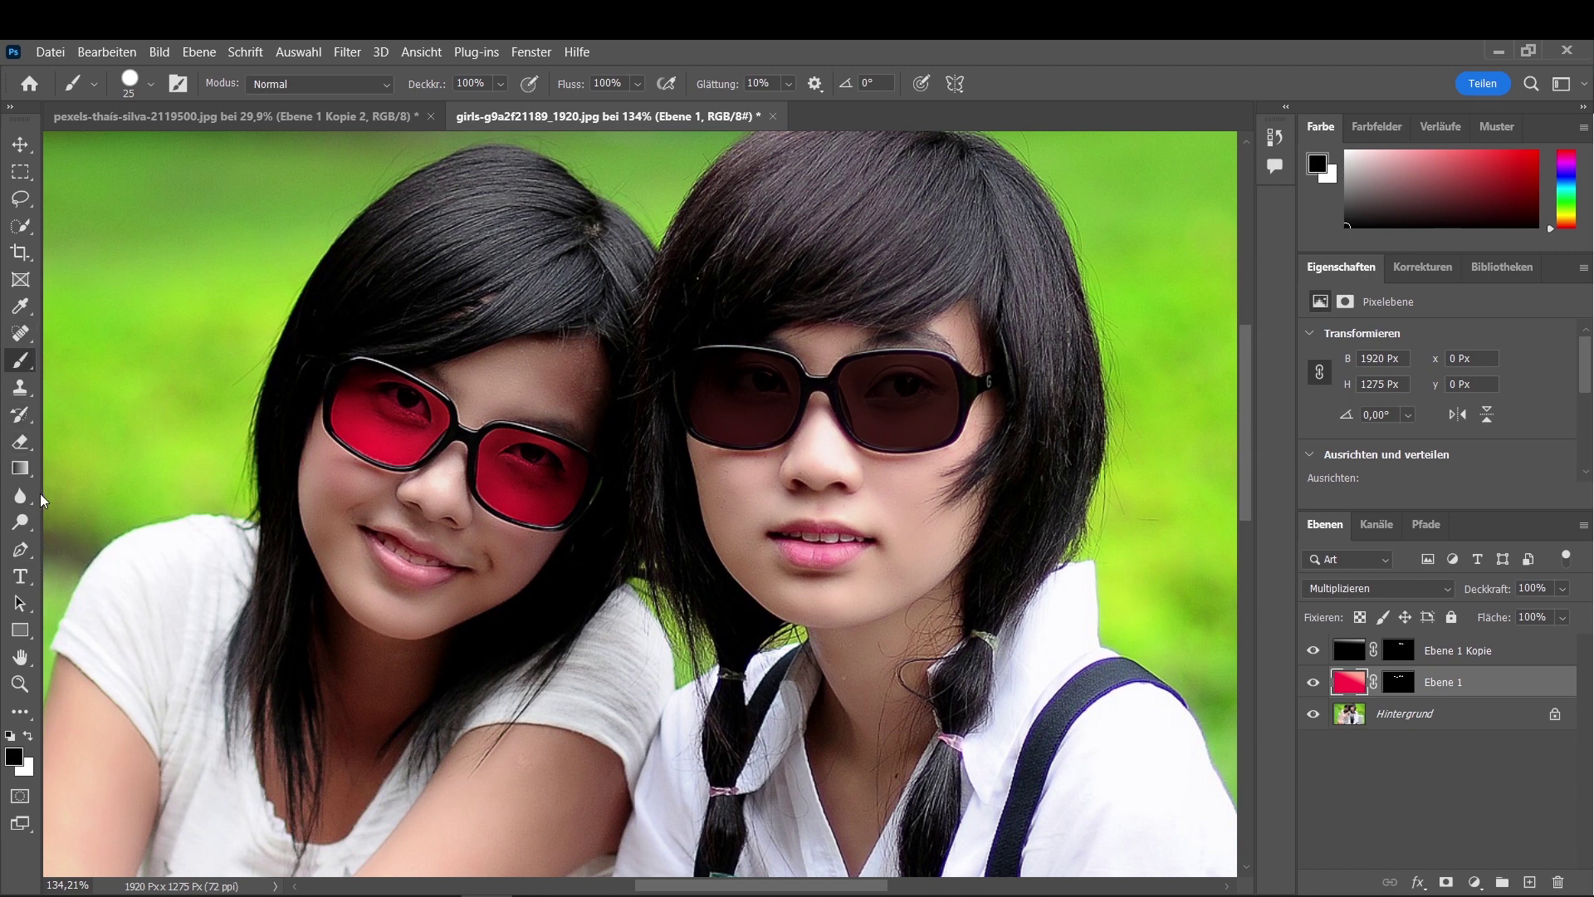
Step: Erase the red tint on Ebene 1 across the right girl's lenses with the Radiergummi
{"action": "left_click", "coordinate": [32, 446]}
{"action": "right_click", "coordinate": [32, 446]}
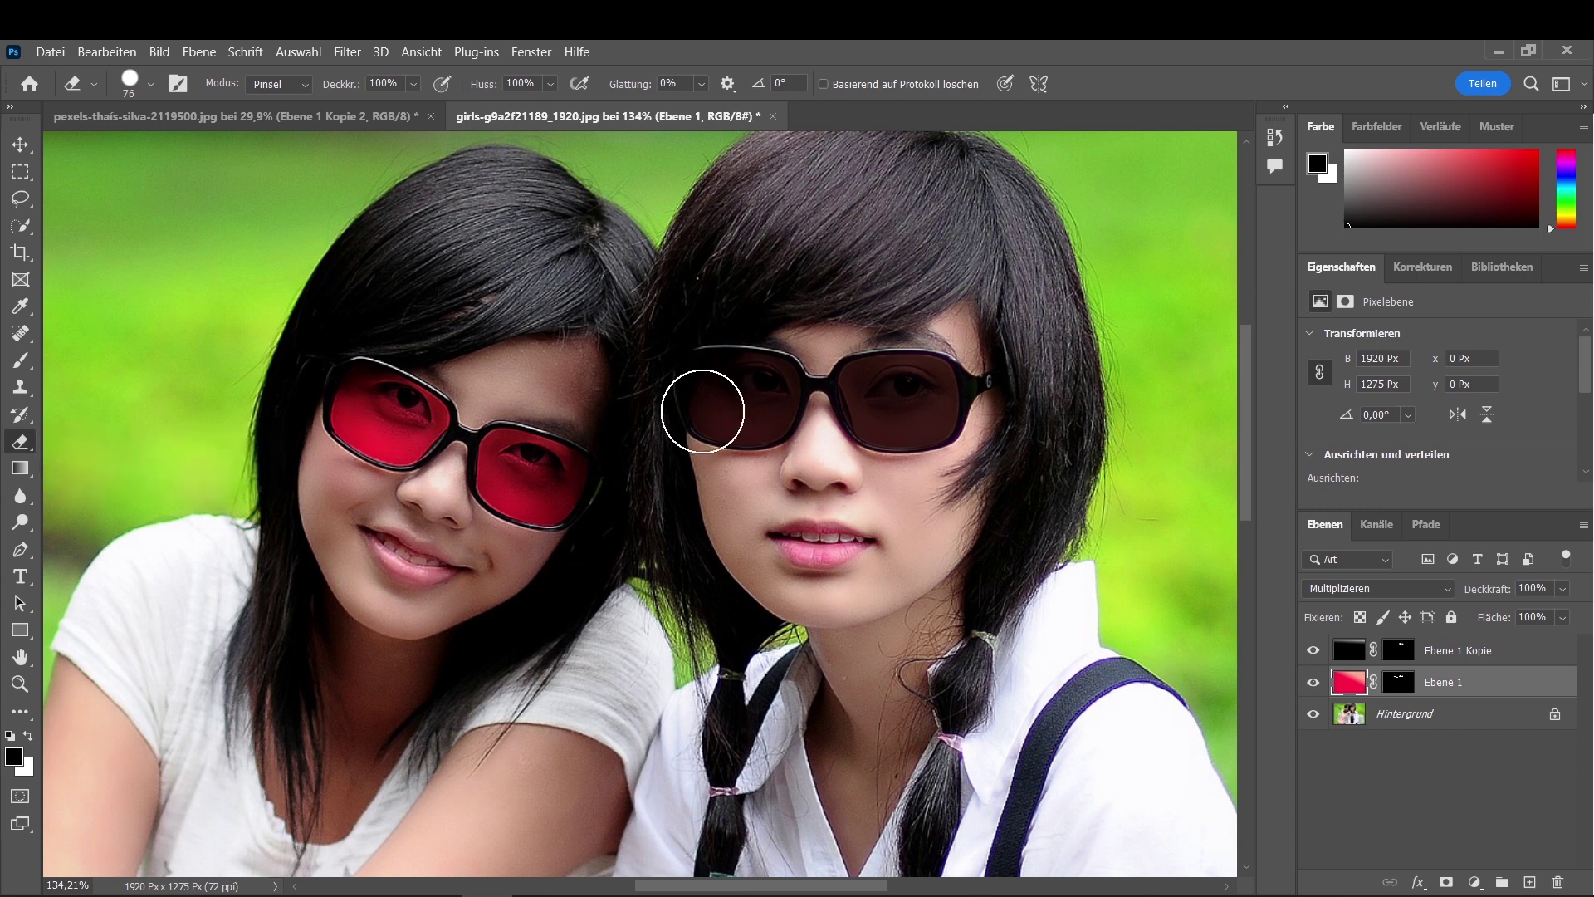
{"action": "mouse_move", "coordinate": [701, 400]}
{"action": "left_mouse_down"}
{"action": "mouse_move", "coordinate": [761, 376]}
{"action": "mouse_move", "coordinate": [716, 398]}
{"action": "mouse_move", "coordinate": [789, 427]}
{"action": "mouse_move", "coordinate": [867, 403]}
{"action": "mouse_move", "coordinate": [946, 349]}
{"action": "left_mouse_up"}
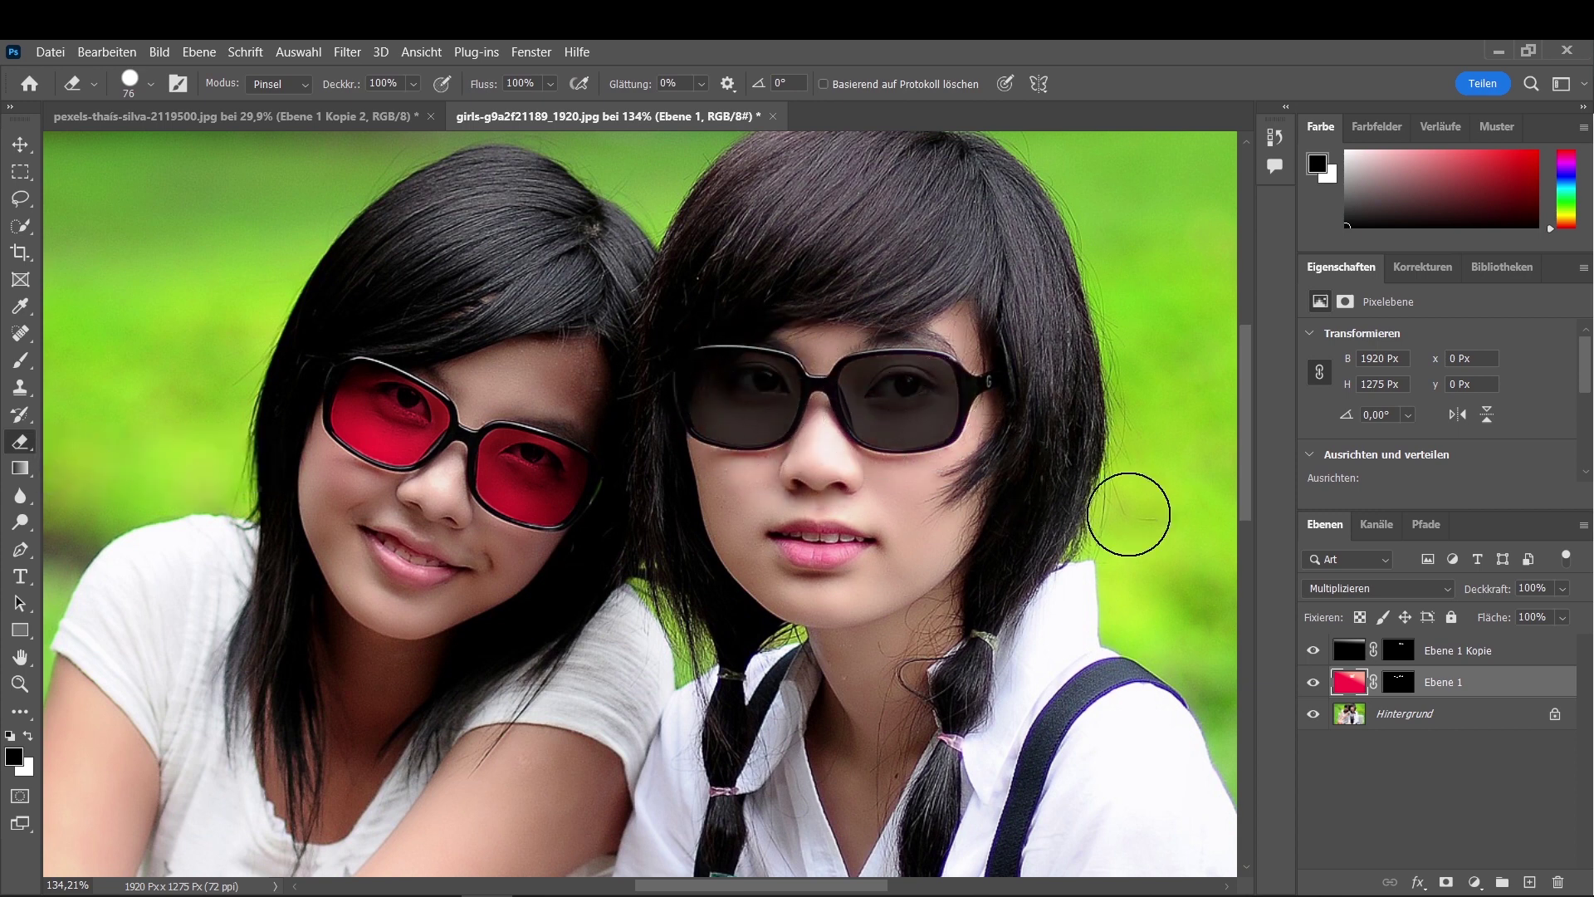